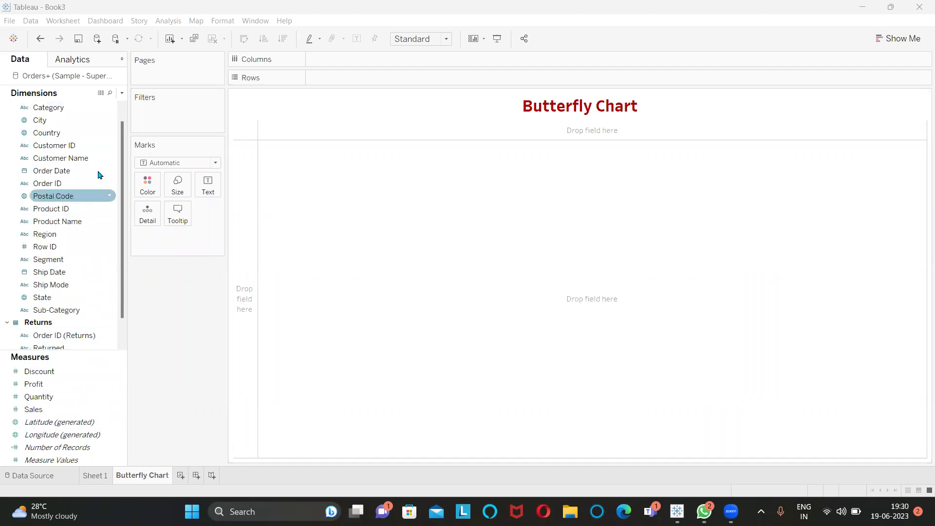
Step: Add a calculated field named 'Zero' with the formula 0 and apply it
{"action": "left_click", "coordinate": [122, 93]}
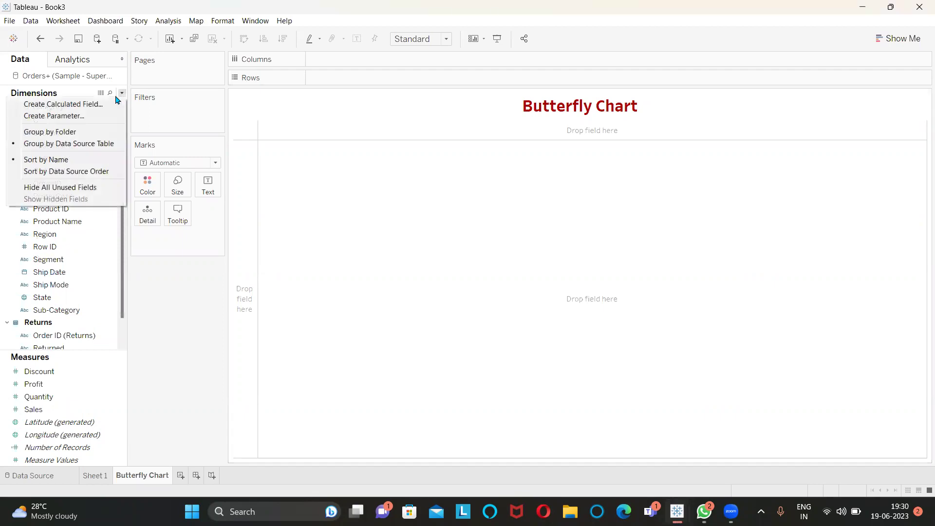
{"action": "left_click", "coordinate": [95, 104]}
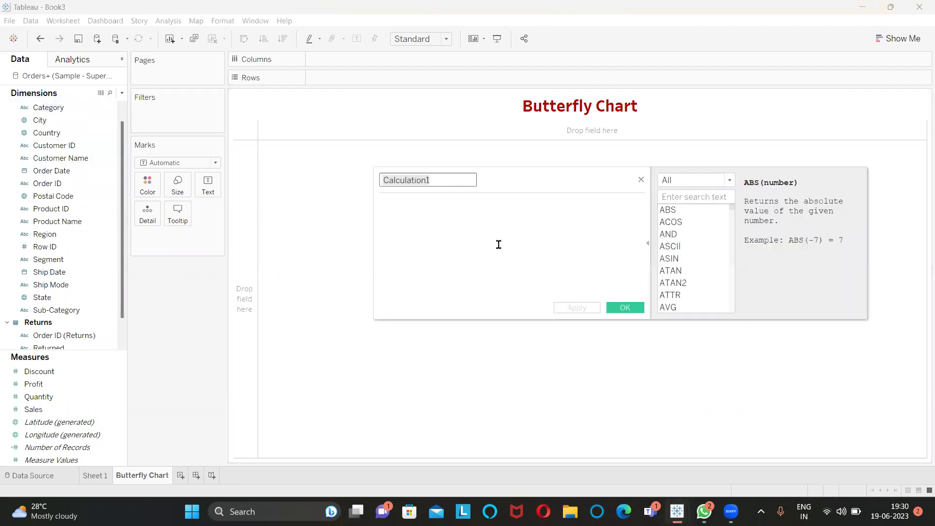
{"action": "type", "text": "Zero"}
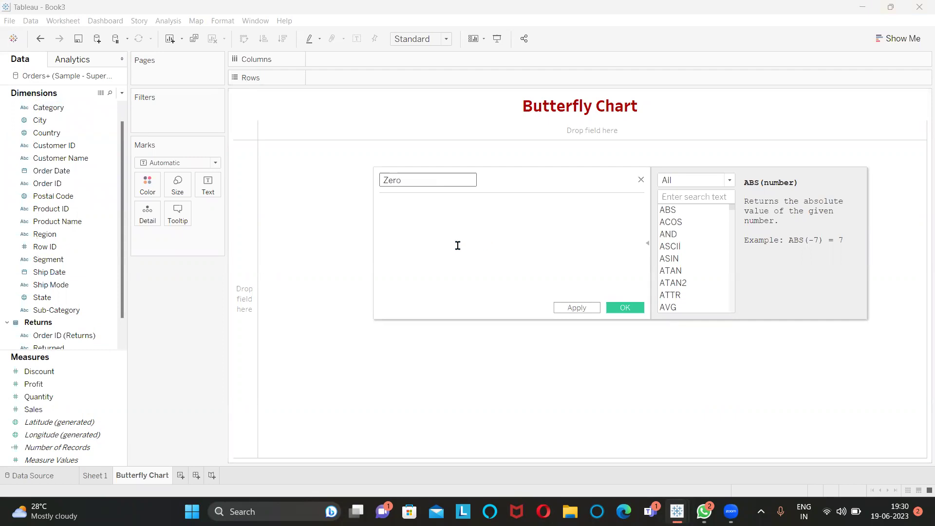
{"action": "left_click", "coordinate": [458, 246]}
{"action": "left_click", "coordinate": [577, 308]}
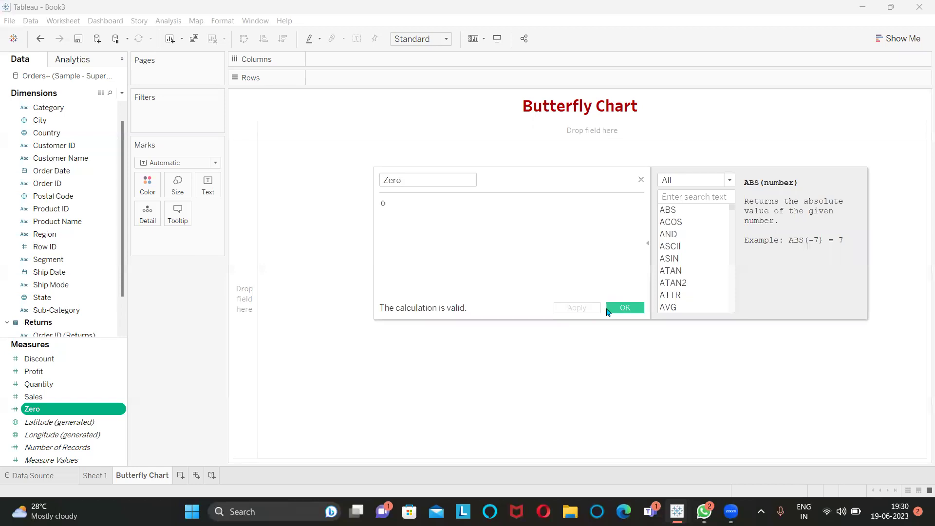
{"action": "left_click", "coordinate": [624, 307]}
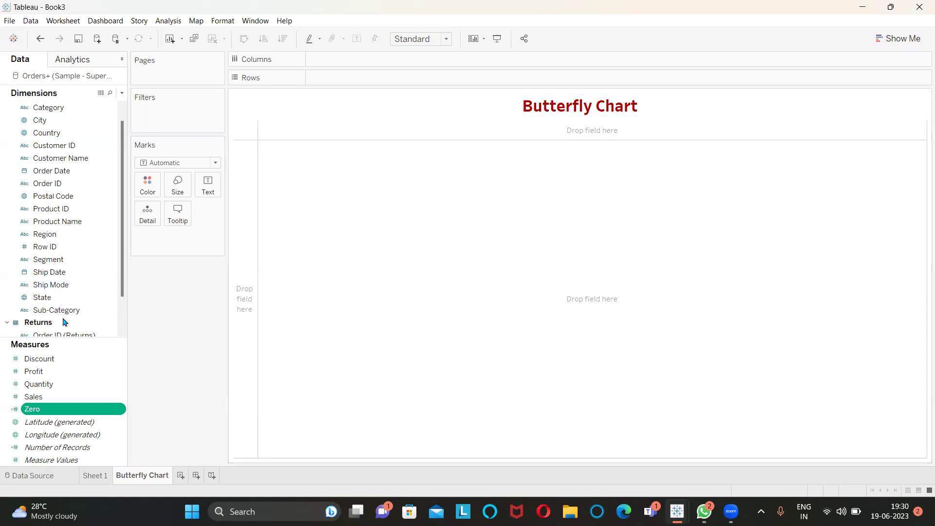
Step: Put Sub-Category on Rows, and SUM(Discount) and SUM(Sales) on Columns
{"action": "left_click_drag", "start_coordinate": [63, 314], "coordinate": [345, 77]}
{"action": "left_click_drag", "start_coordinate": [50, 363], "coordinate": [340, 59]}
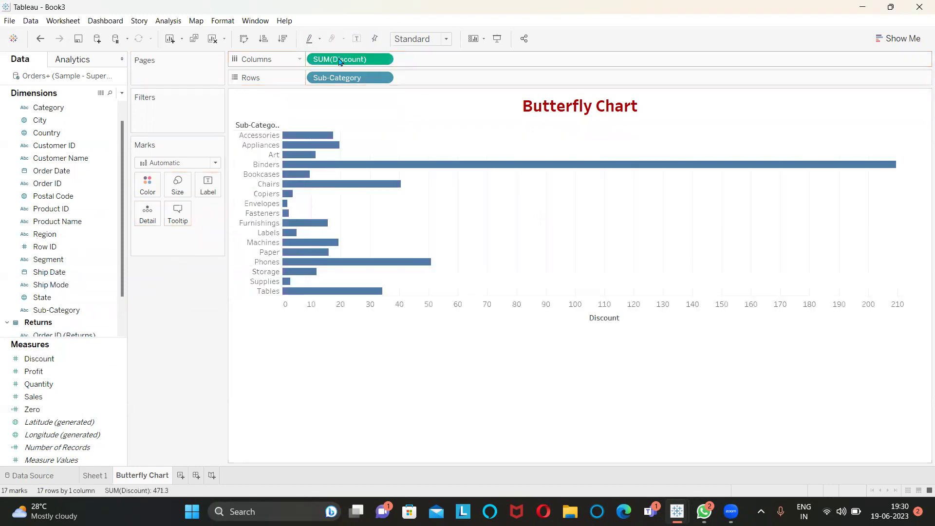
{"action": "left_click_drag", "start_coordinate": [57, 396], "coordinate": [423, 61]}
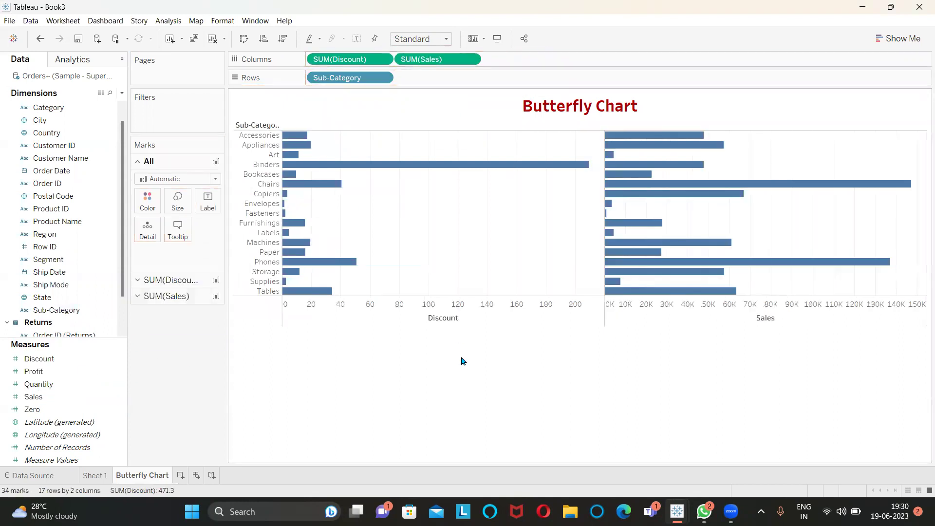
Step: Reverse the Discount axis and place Zero on Columns between Discount and Sales
{"action": "right_click", "coordinate": [391, 305]}
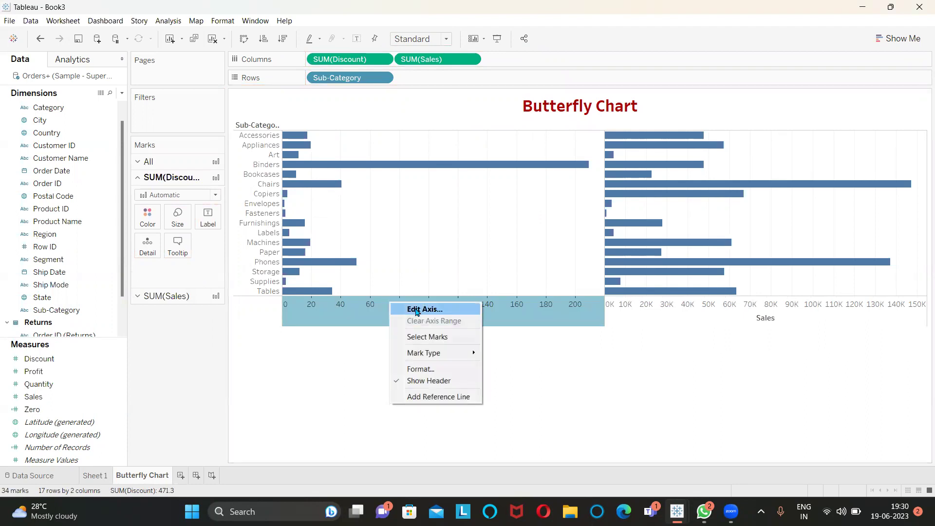
{"action": "left_click", "coordinate": [417, 310]}
{"action": "left_click", "coordinate": [376, 263]}
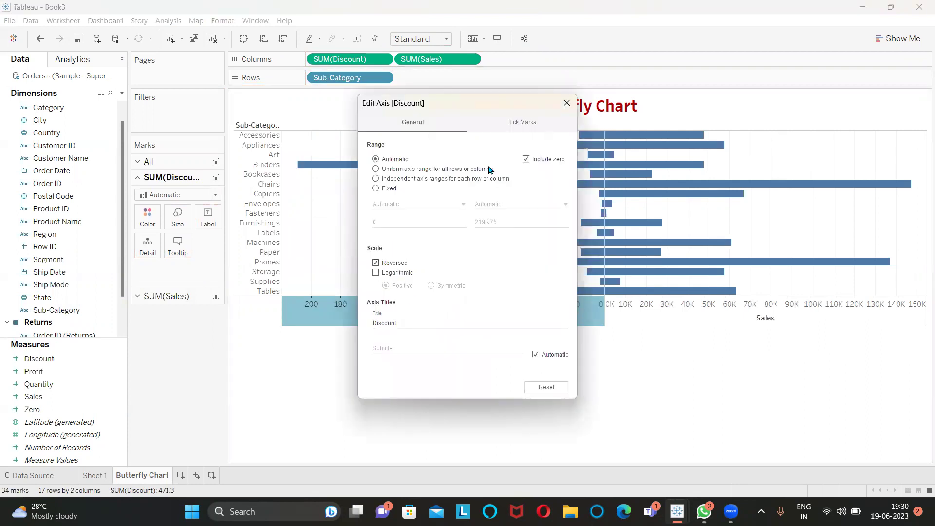
{"action": "left_click", "coordinate": [566, 103]}
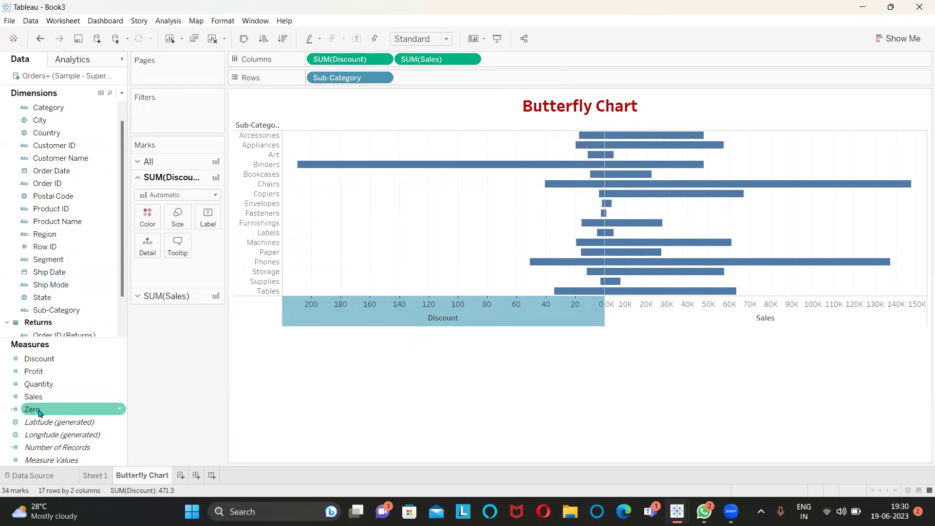
{"action": "left_click_drag", "start_coordinate": [30, 413], "coordinate": [388, 58]}
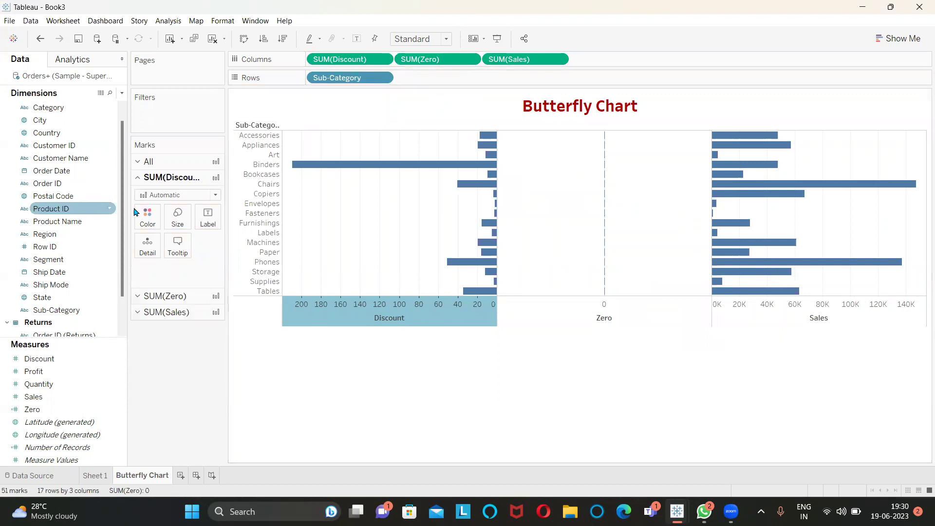
Step: Label the Zero marks with Sub-Category names, centred horizontally
{"action": "left_click", "coordinate": [165, 296]}
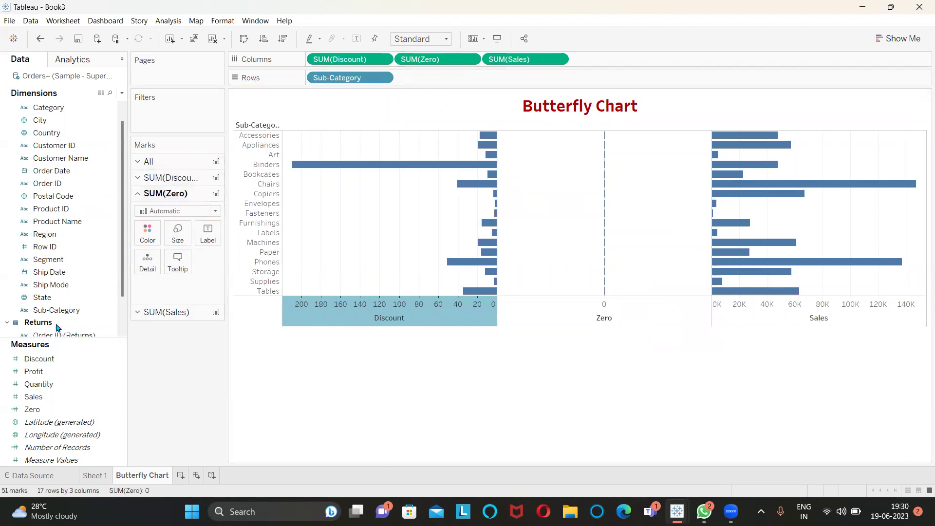
{"action": "left_click_drag", "start_coordinate": [58, 310], "coordinate": [198, 225]}
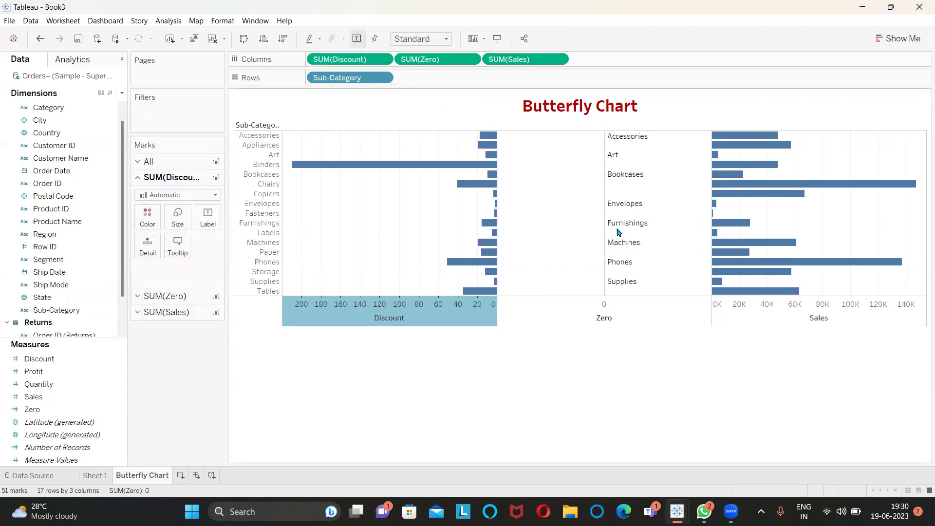
{"action": "left_click", "coordinate": [166, 296]}
{"action": "left_click", "coordinate": [213, 242]}
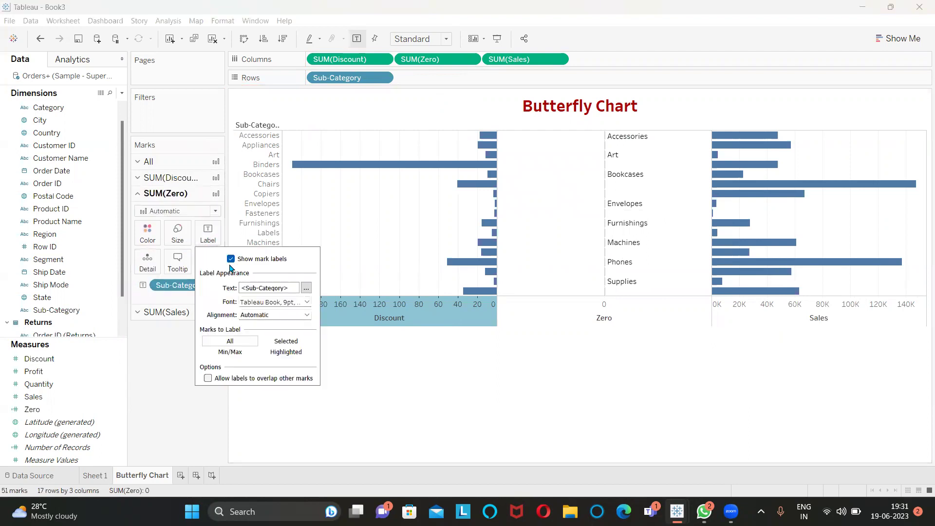
{"action": "left_click", "coordinate": [307, 315]}
{"action": "left_click", "coordinate": [268, 358]}
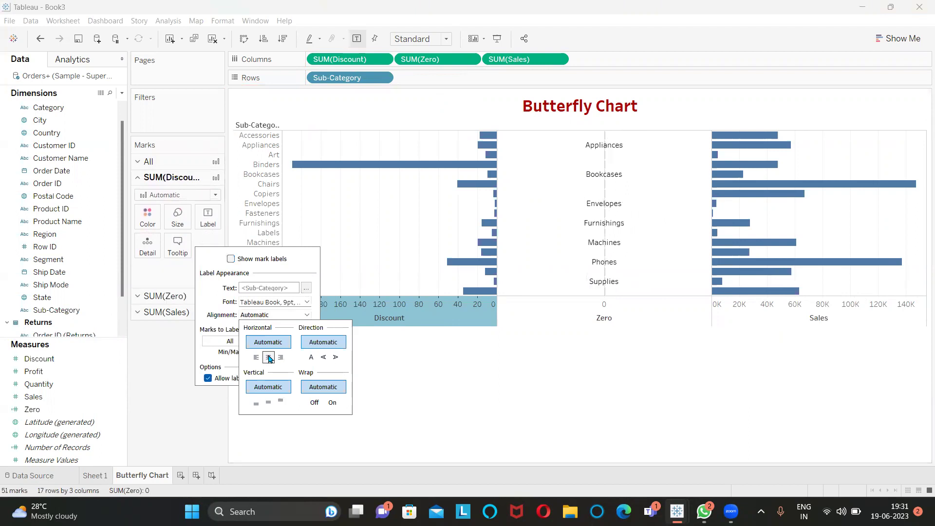
{"action": "left_click", "coordinate": [448, 412]}
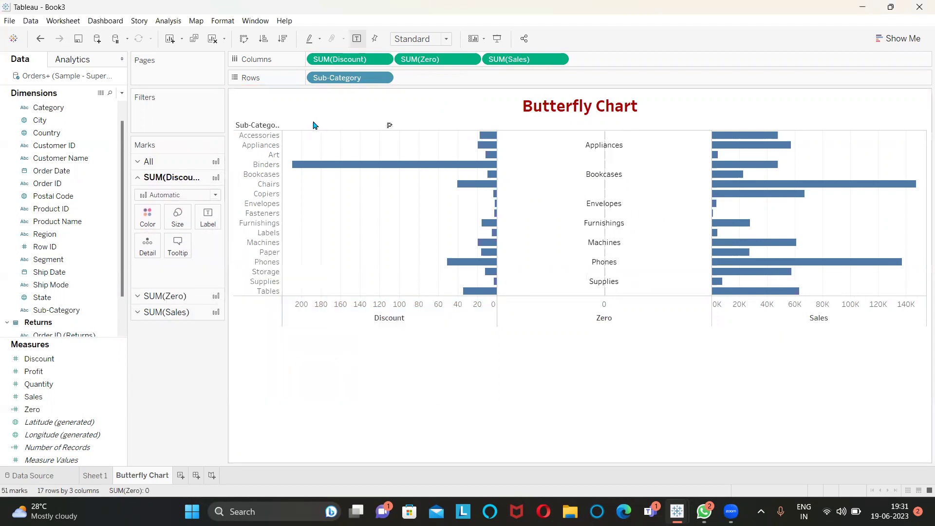
Step: Change the Zero marks' type to Text
{"action": "left_click", "coordinate": [164, 296]}
{"action": "left_click", "coordinate": [215, 211]}
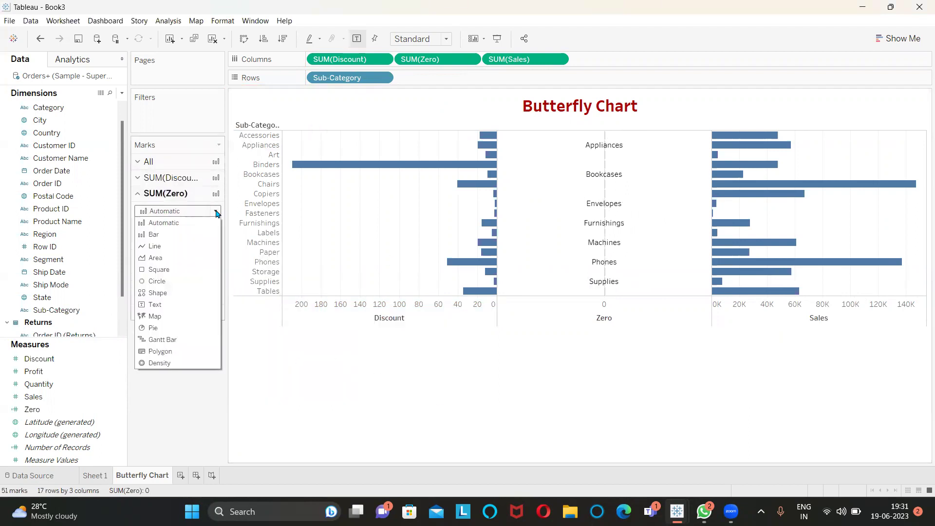
{"action": "left_click", "coordinate": [155, 304]}
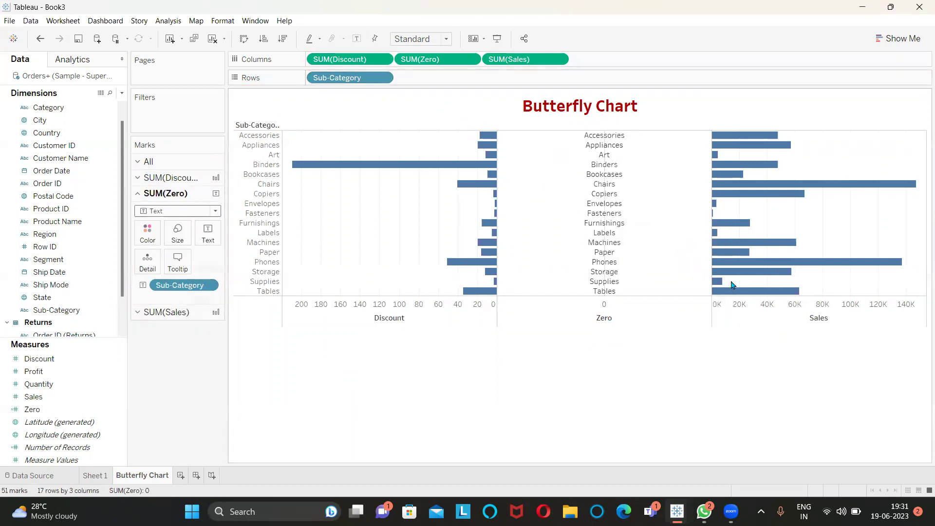
Step: Format the worksheet lines so the SUM(Zero) zero lines are set to None
{"action": "right_click", "coordinate": [549, 174]}
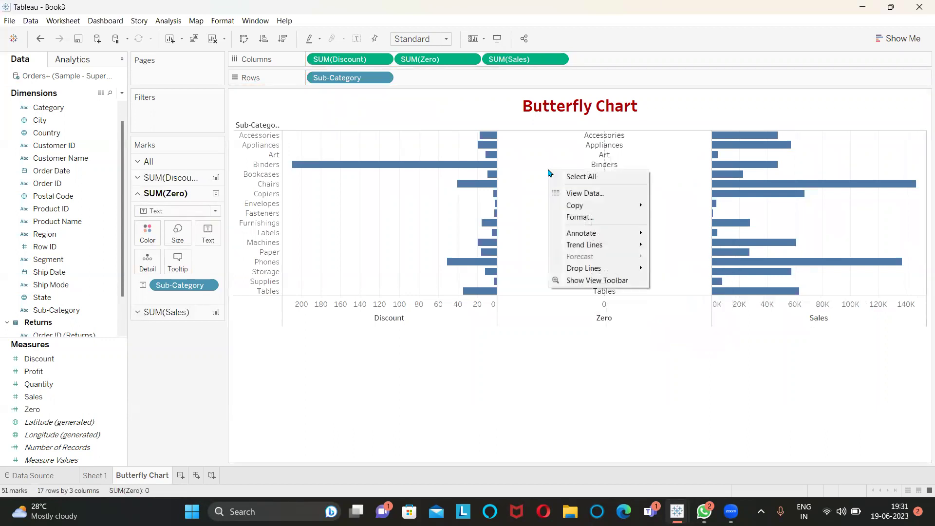
{"action": "left_click", "coordinate": [572, 217]}
{"action": "left_click", "coordinate": [73, 79]}
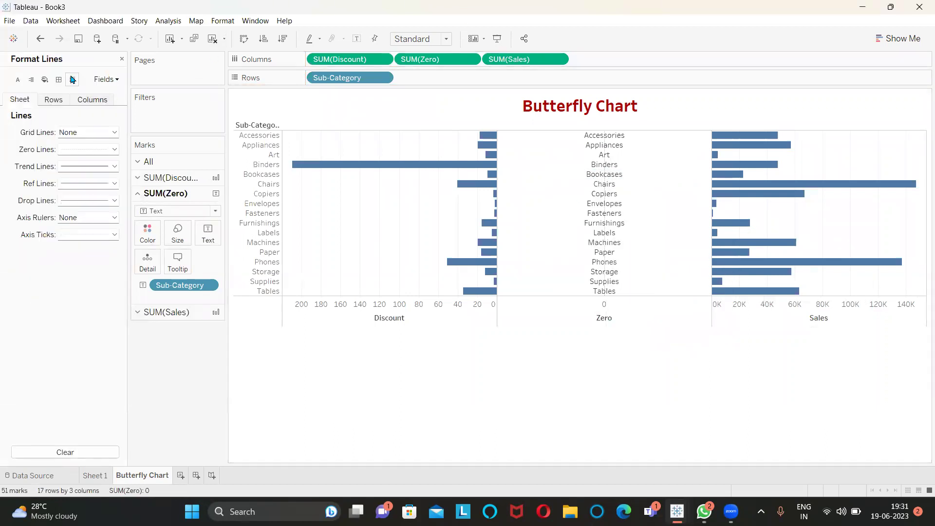
{"action": "left_click", "coordinate": [116, 79]}
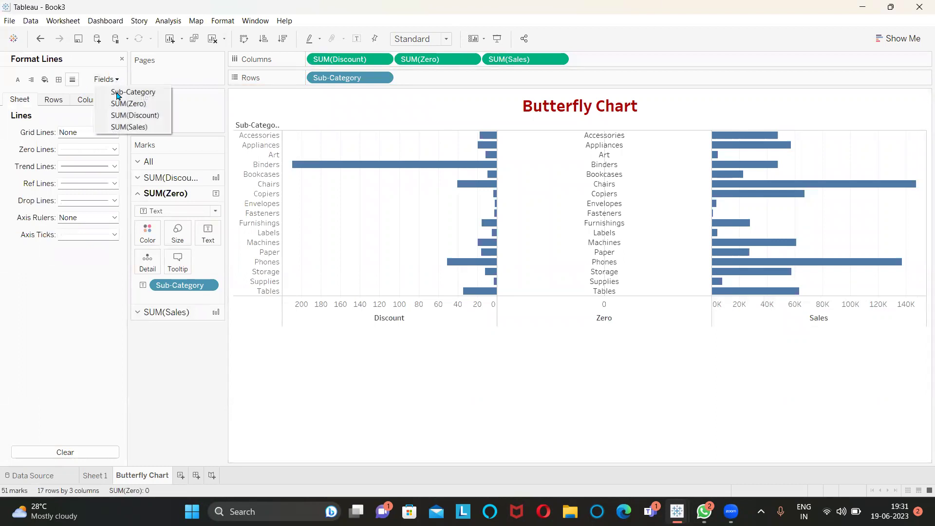
{"action": "left_click", "coordinate": [124, 103]}
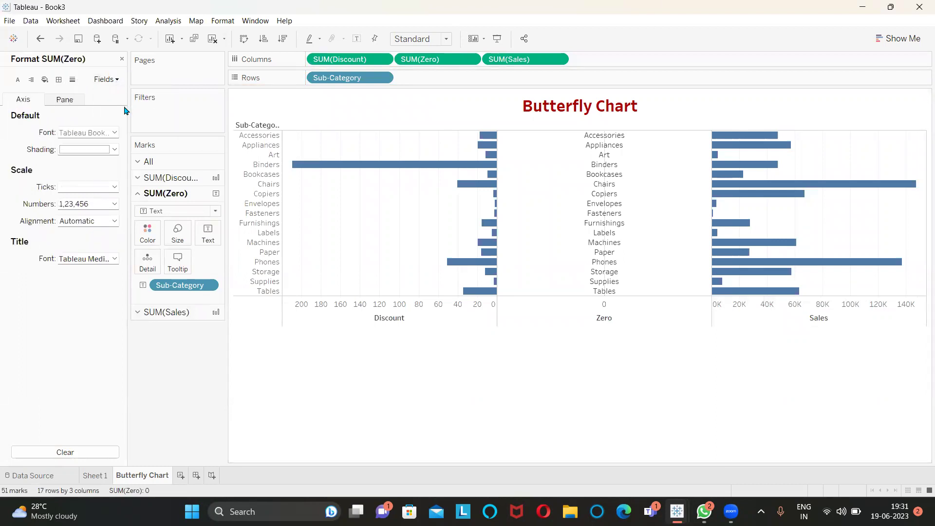
{"action": "left_click", "coordinate": [73, 79]}
{"action": "left_click", "coordinate": [115, 149]}
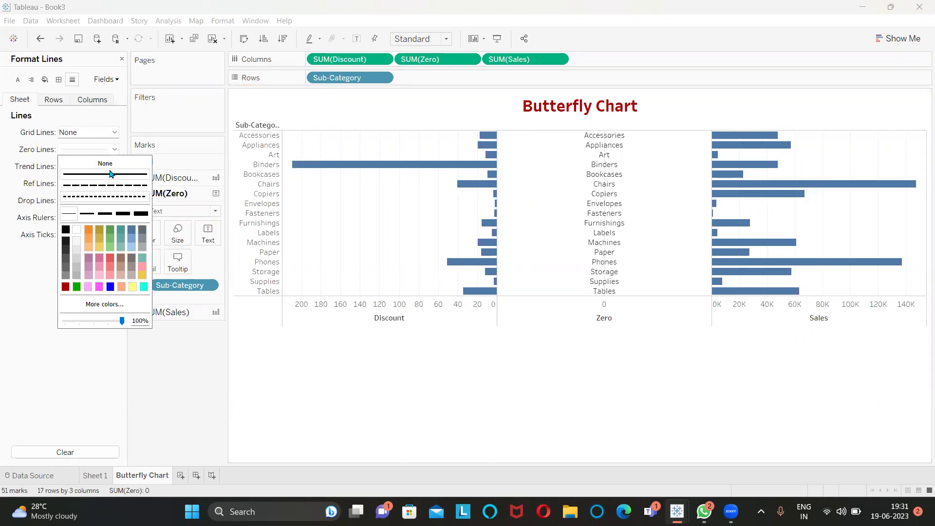
{"action": "left_click", "coordinate": [111, 166]}
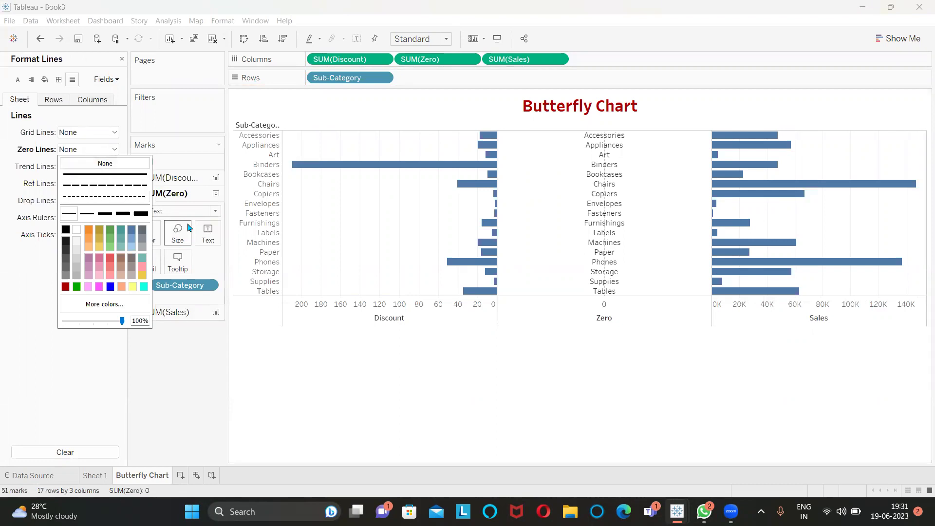
{"action": "left_click", "coordinate": [274, 365]}
{"action": "left_click", "coordinate": [122, 60]}
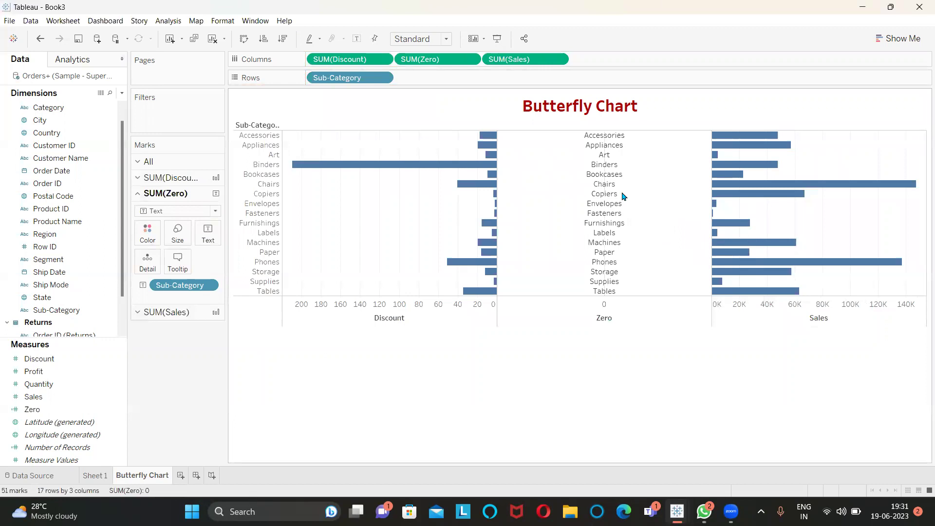
Step: Fit the chart to Entire View and hide the Sub-Category row header
{"action": "left_click", "coordinate": [445, 39]}
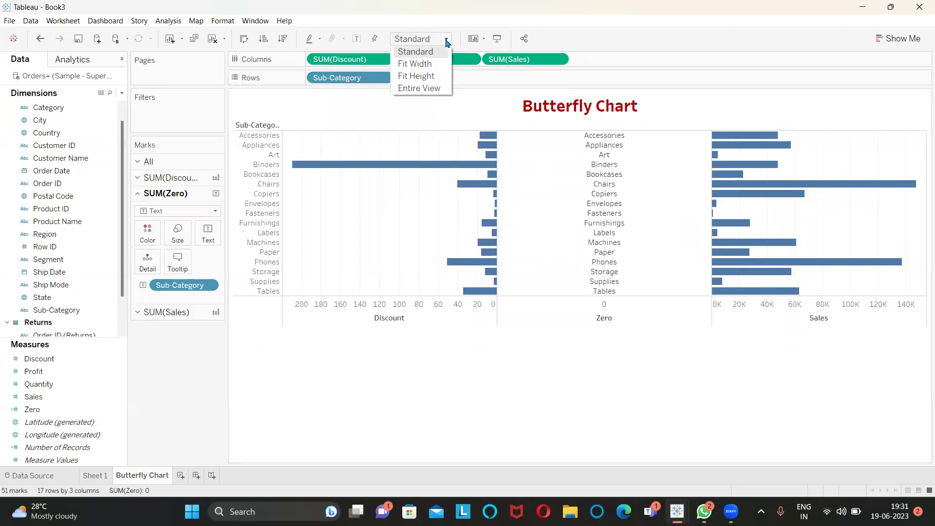
{"action": "left_click", "coordinate": [425, 88]}
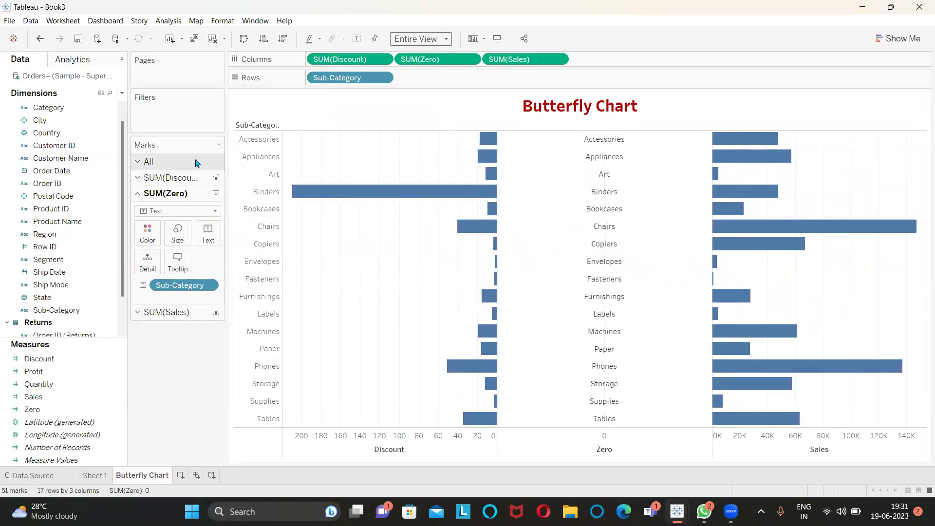
{"action": "right_click", "coordinate": [251, 171]}
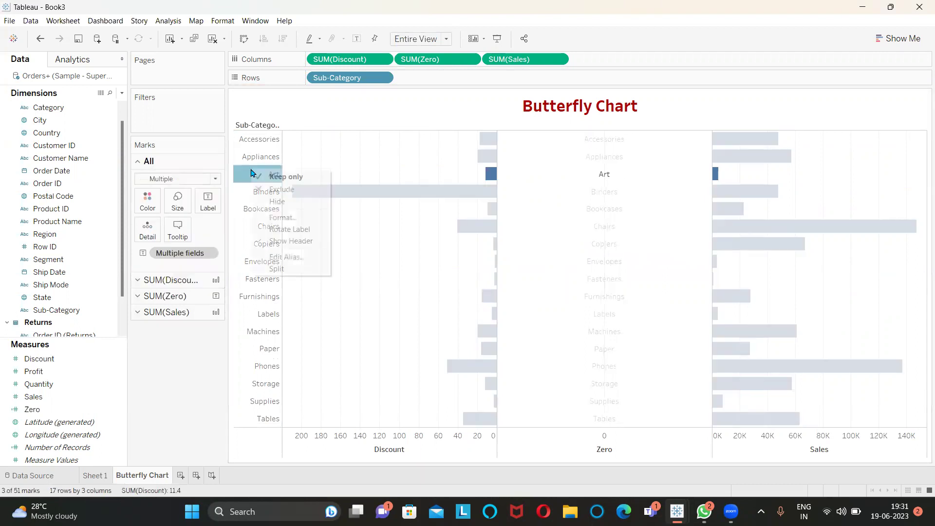
{"action": "left_click", "coordinate": [278, 244]}
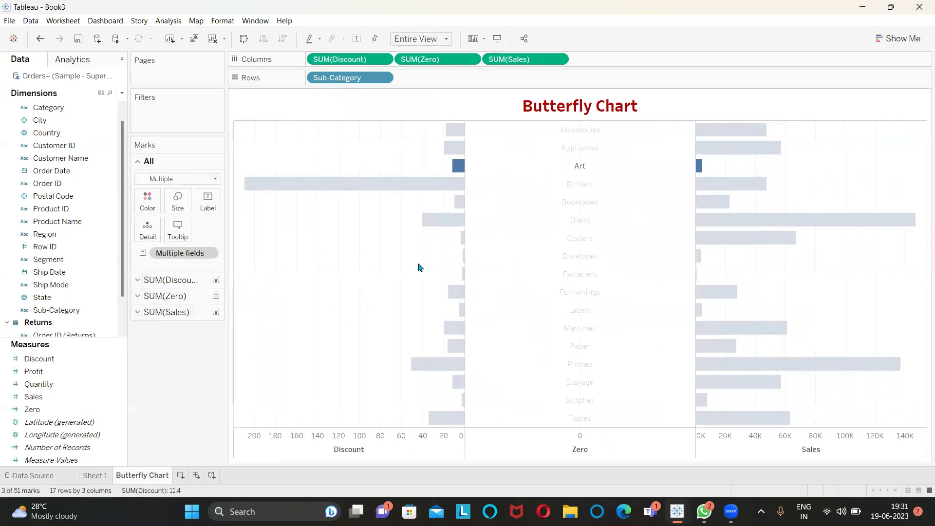
{"action": "left_click", "coordinate": [386, 266]}
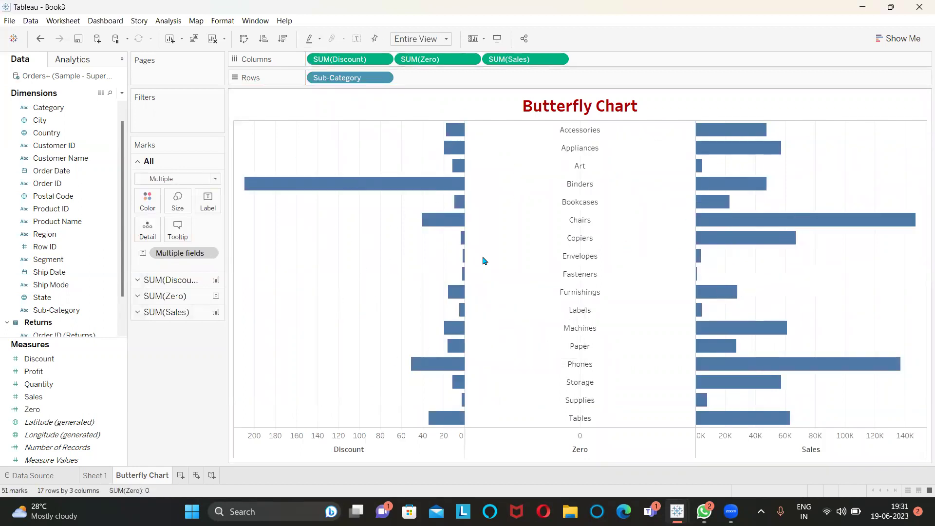
{"action": "left_click", "coordinate": [170, 281]}
Step: Label the Discount bars with their SUM(Discount) values, e.g. 209.5 for Binders
{"action": "left_click", "coordinate": [30, 360]}
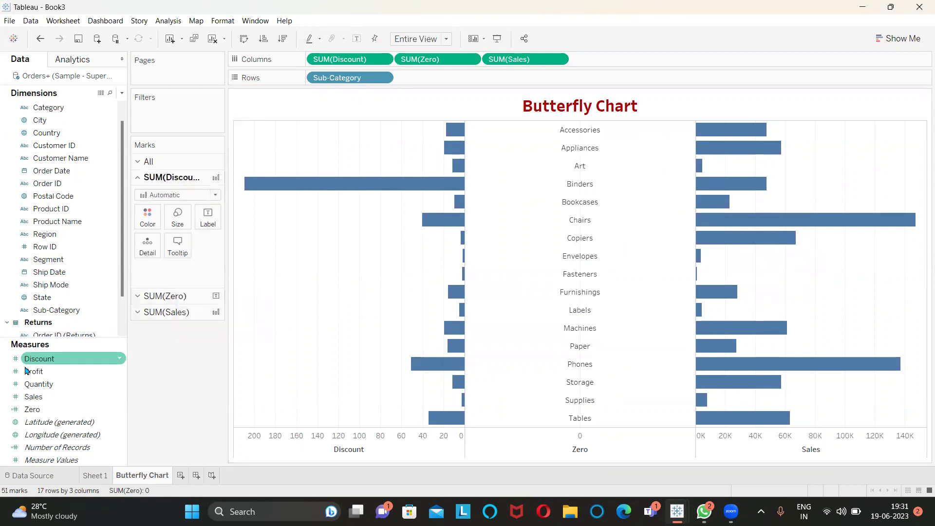
{"action": "left_click_drag", "start_coordinate": [28, 362], "coordinate": [197, 214]}
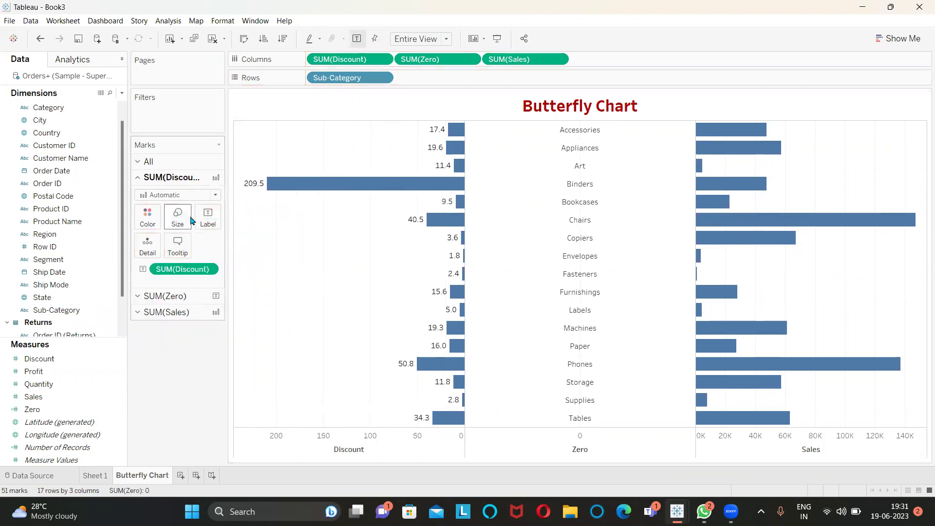
{"action": "left_click", "coordinate": [35, 360]}
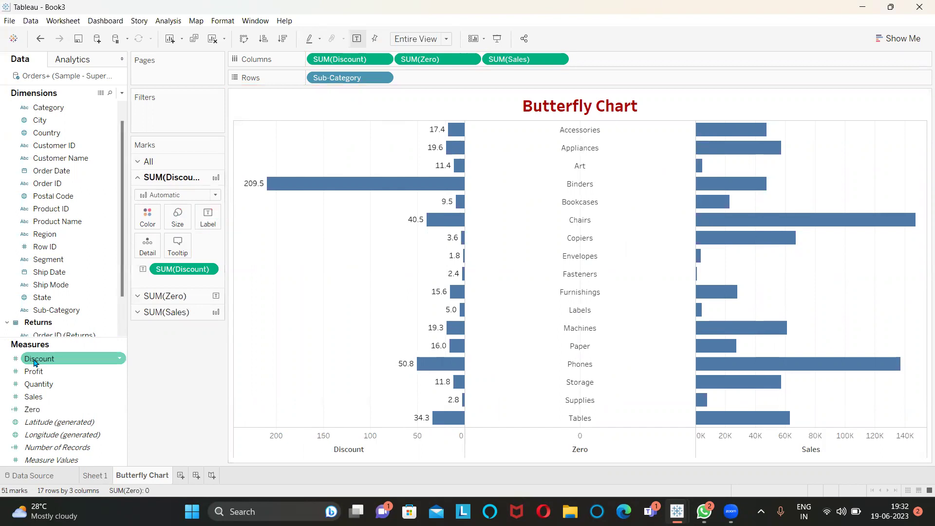
Step: Colour the Discount bars by SUM(Discount) on a blue scale from 1.8 to 209.5
{"action": "mouse_move", "coordinate": [35, 362]}
{"action": "left_mouse_down"}
{"action": "mouse_move", "coordinate": [115, 296]}
{"action": "mouse_move", "coordinate": [140, 214]}
{"action": "left_mouse_up"}
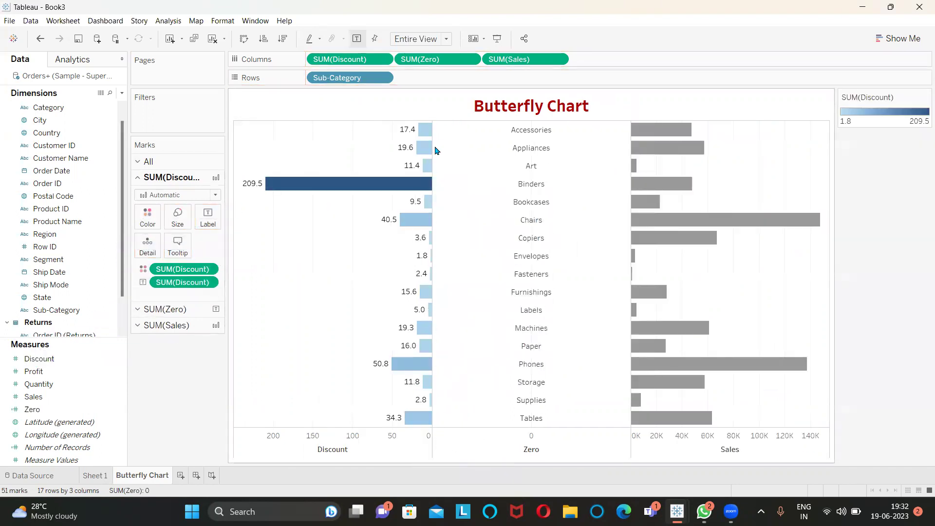
{"action": "mouse_move", "coordinate": [424, 201]}
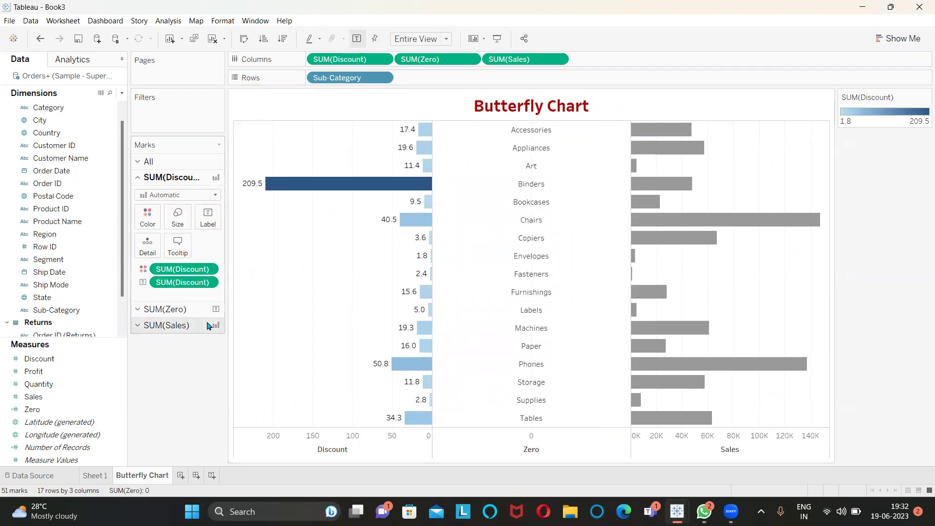
{"action": "left_click", "coordinate": [169, 328]}
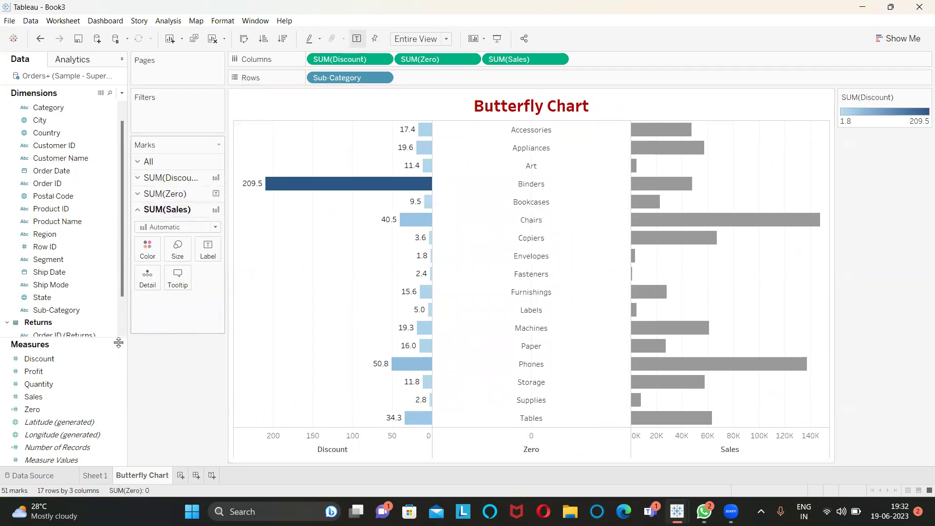
Step: Put Sales on Label and Color for the Sales bars, legend 988 to 147,380
{"action": "left_click_drag", "start_coordinate": [34, 397], "coordinate": [204, 245]}
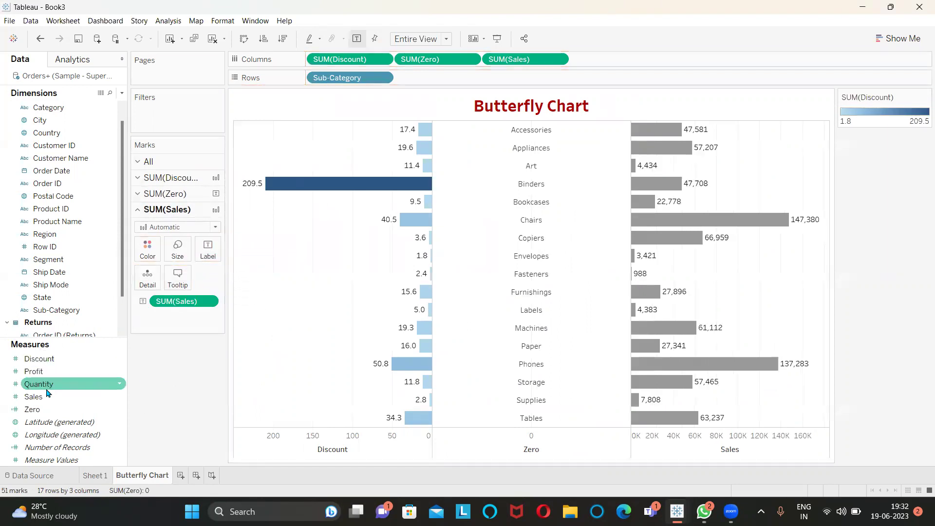
{"action": "left_click_drag", "start_coordinate": [39, 398], "coordinate": [141, 244]}
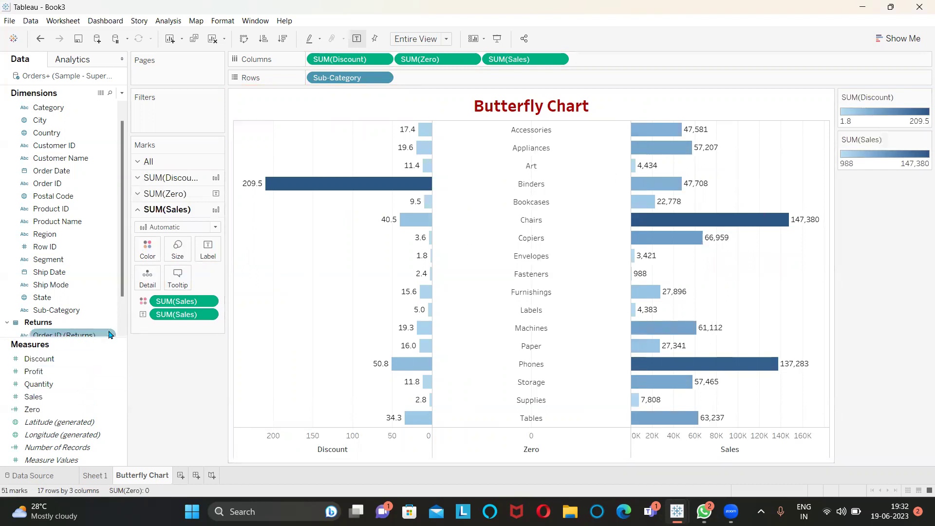
Step: Set the Discount axis tick marks to None
{"action": "right_click", "coordinate": [360, 444]}
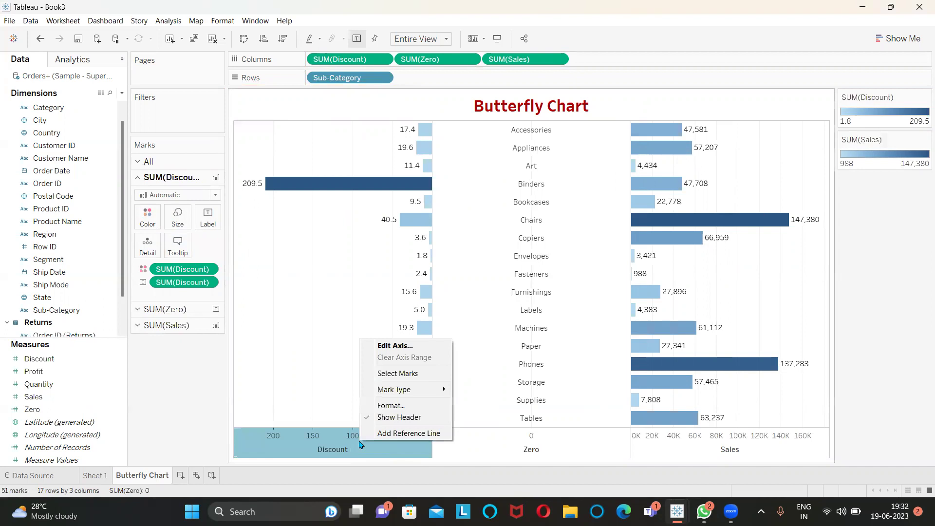
{"action": "left_click", "coordinate": [389, 350]}
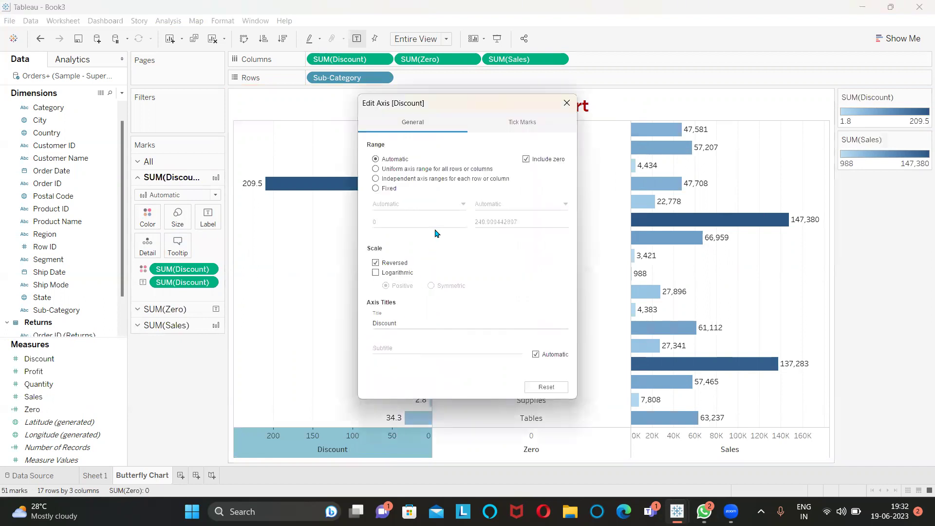
{"action": "left_click", "coordinate": [524, 125]}
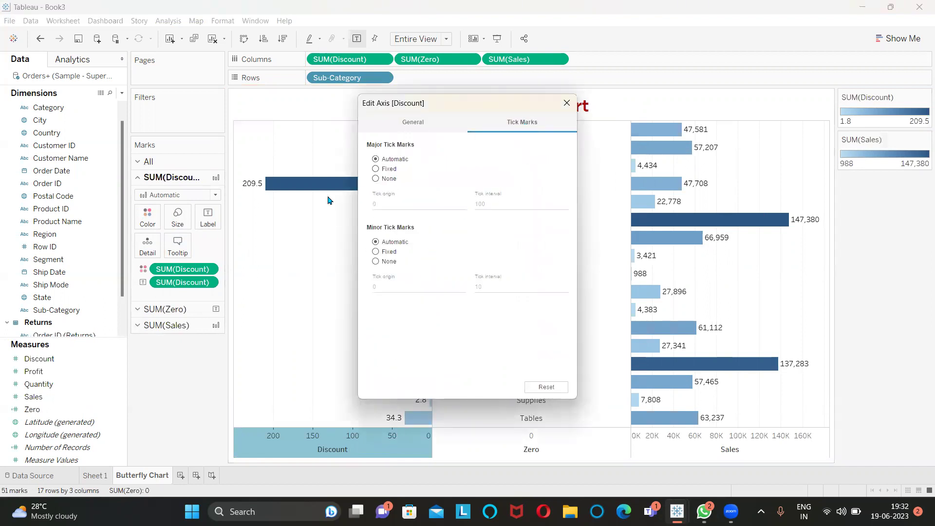
{"action": "left_click", "coordinate": [375, 179]}
{"action": "left_click", "coordinate": [566, 102]}
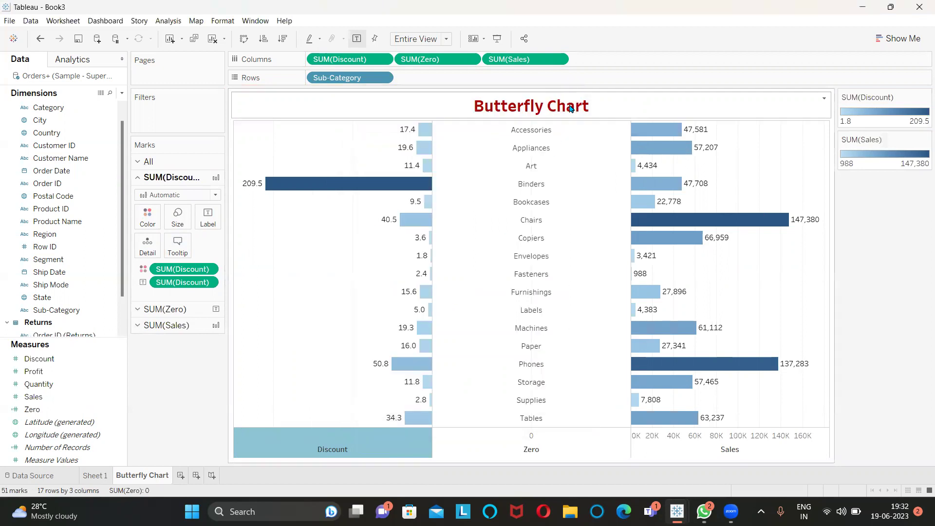
Step: Set the Sales axis tick marks to None as well
{"action": "right_click", "coordinate": [760, 441]}
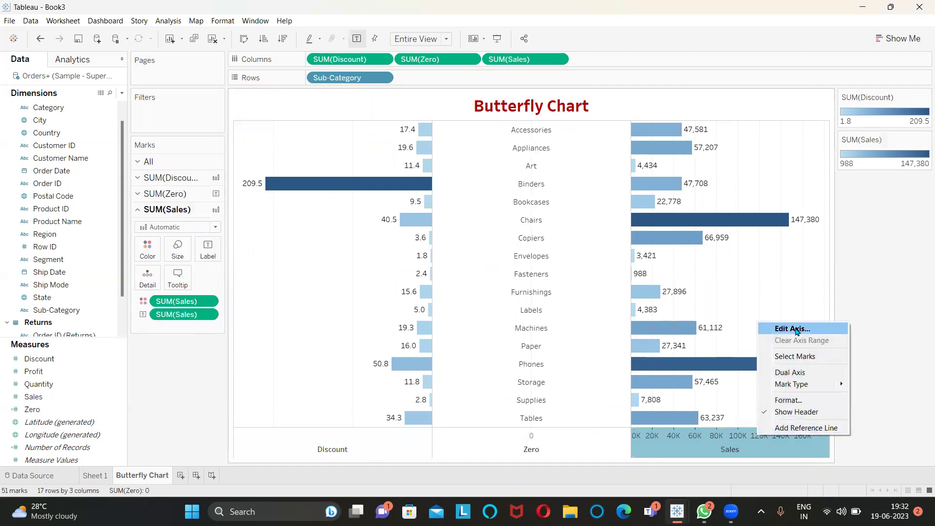
{"action": "left_click", "coordinate": [794, 328]}
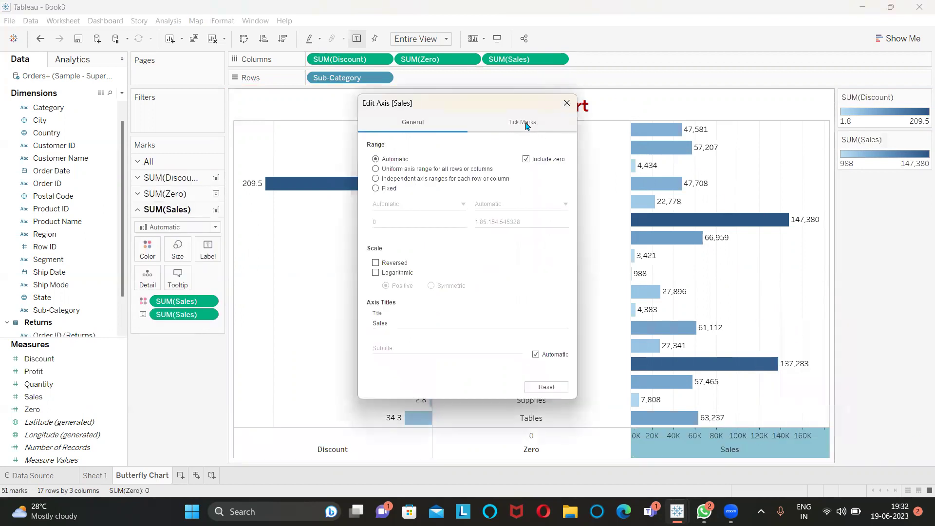
{"action": "left_click", "coordinate": [525, 124]}
{"action": "left_click", "coordinate": [376, 179]}
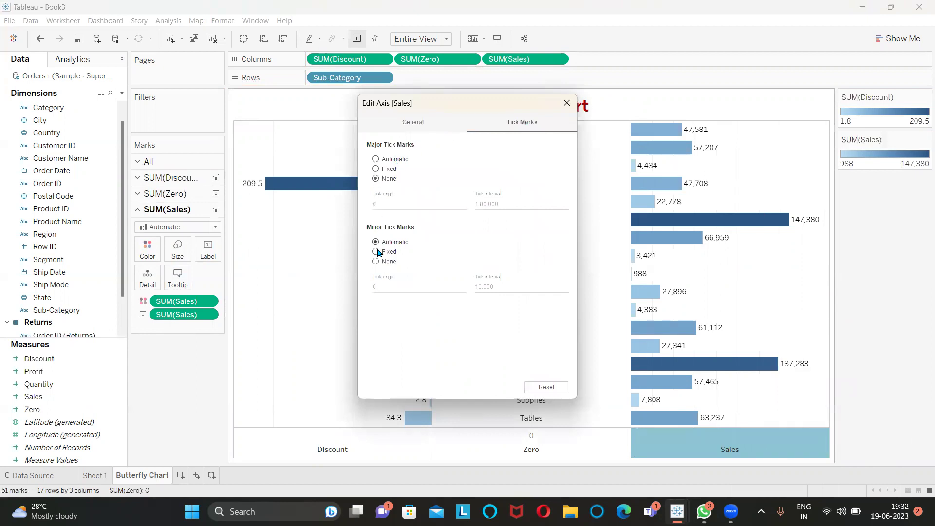
{"action": "left_click", "coordinate": [567, 102]}
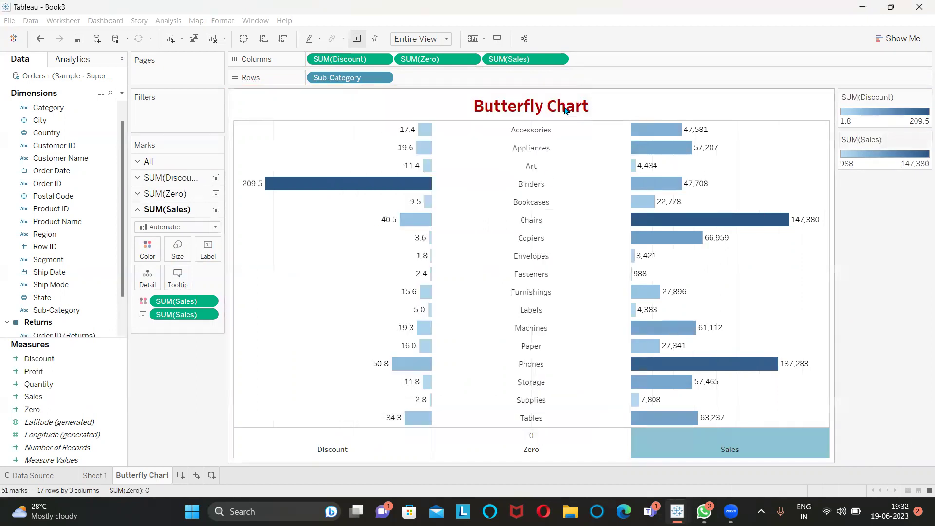
{"action": "left_click", "coordinate": [503, 437]}
Step: Hide the Zero axis header beneath the Butterfly Chart
{"action": "right_click", "coordinate": [503, 437]}
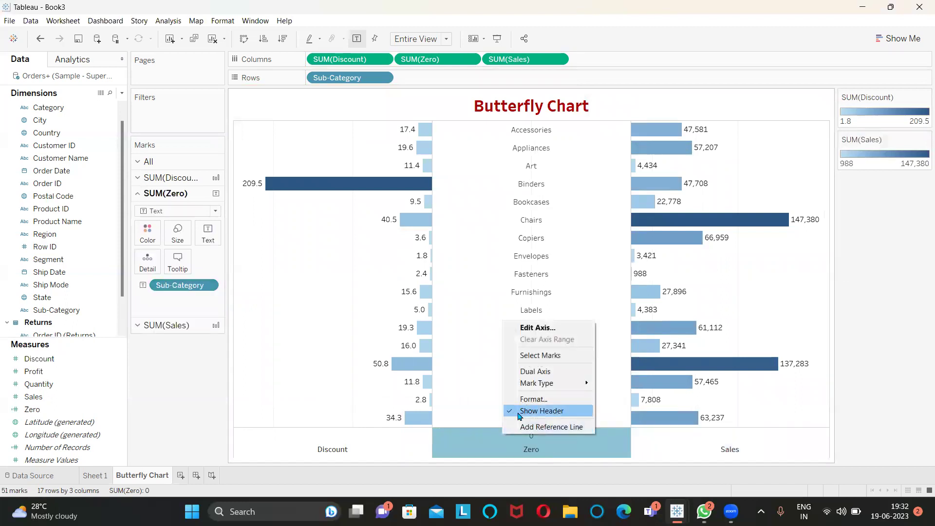
{"action": "left_click", "coordinate": [543, 413]}
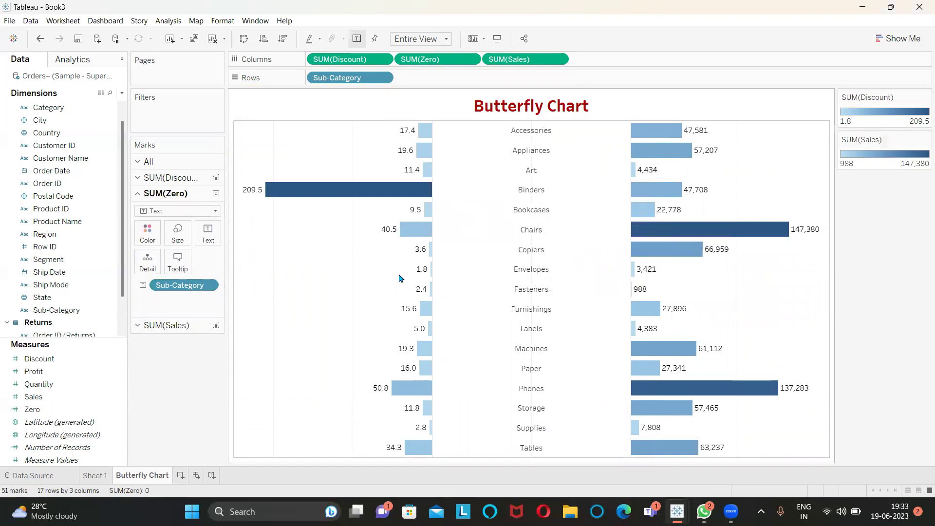
Step: On a new worksheet, put Sub-Category on Rows and Discount and Sales on Columns
{"action": "left_click", "coordinate": [180, 476]}
{"action": "left_click", "coordinate": [30, 311]}
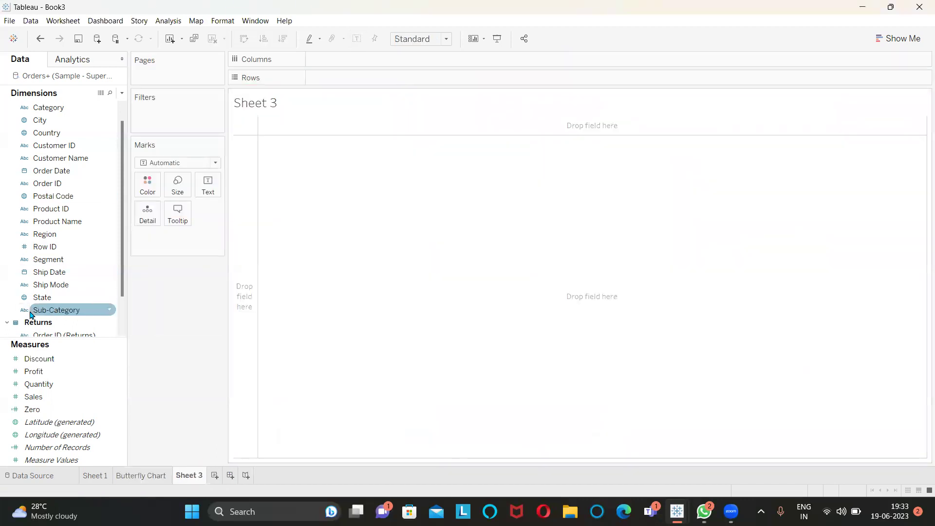
{"action": "left_click_drag", "start_coordinate": [46, 311], "coordinate": [329, 82]}
{"action": "left_click_drag", "start_coordinate": [56, 359], "coordinate": [343, 58]}
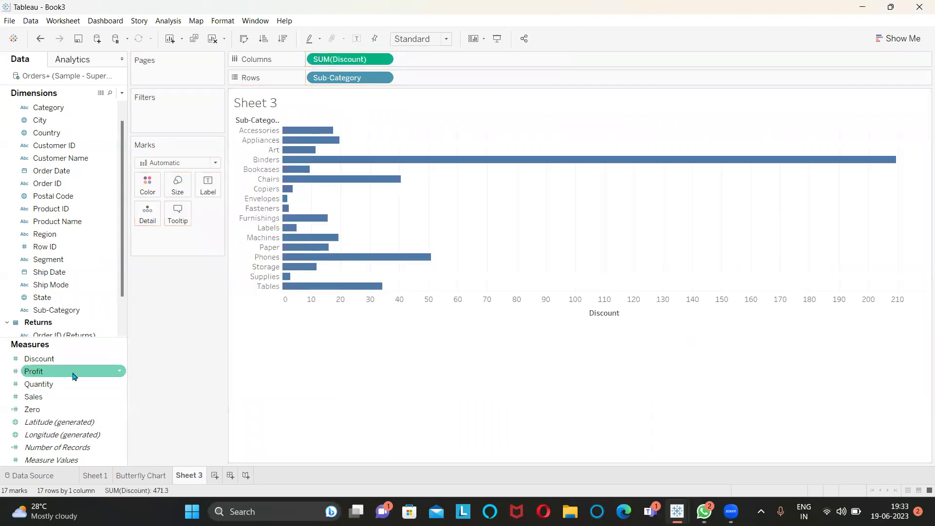
{"action": "left_click_drag", "start_coordinate": [48, 397], "coordinate": [423, 59]}
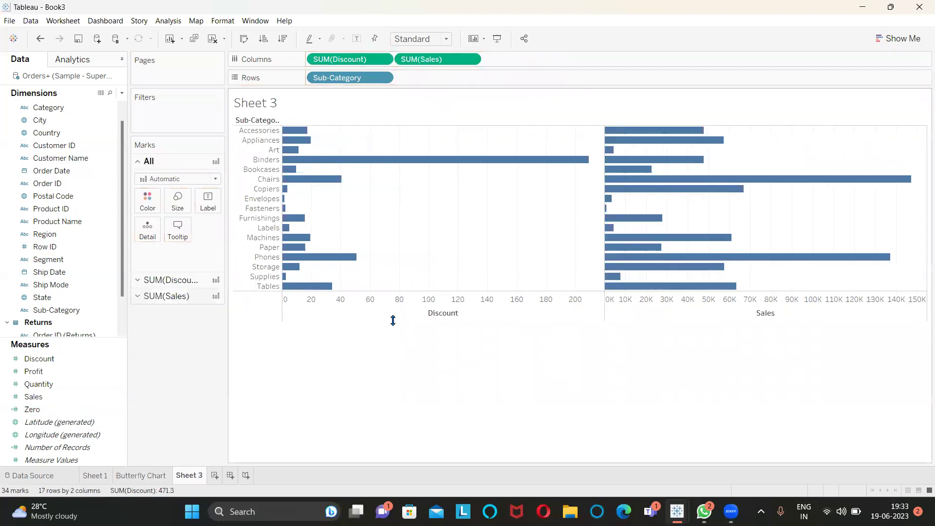
Step: Reverse the Discount axis so its bars extend leftward
{"action": "right_click", "coordinate": [404, 301]}
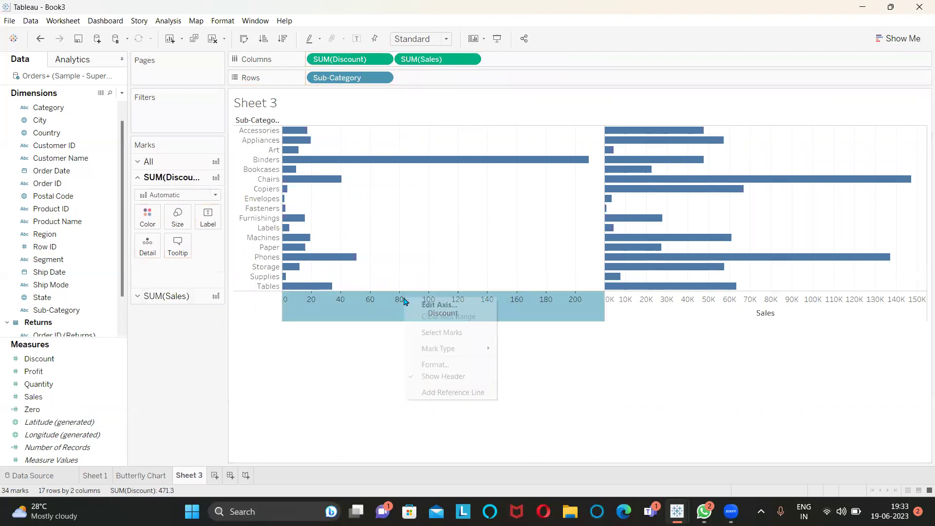
{"action": "left_click", "coordinate": [447, 307]}
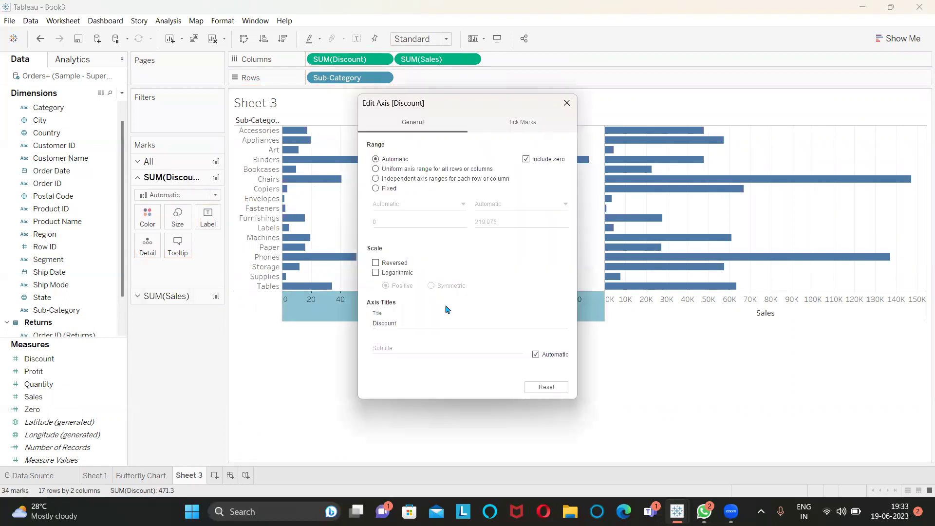
{"action": "left_click", "coordinate": [376, 263]}
{"action": "left_click", "coordinate": [567, 105]}
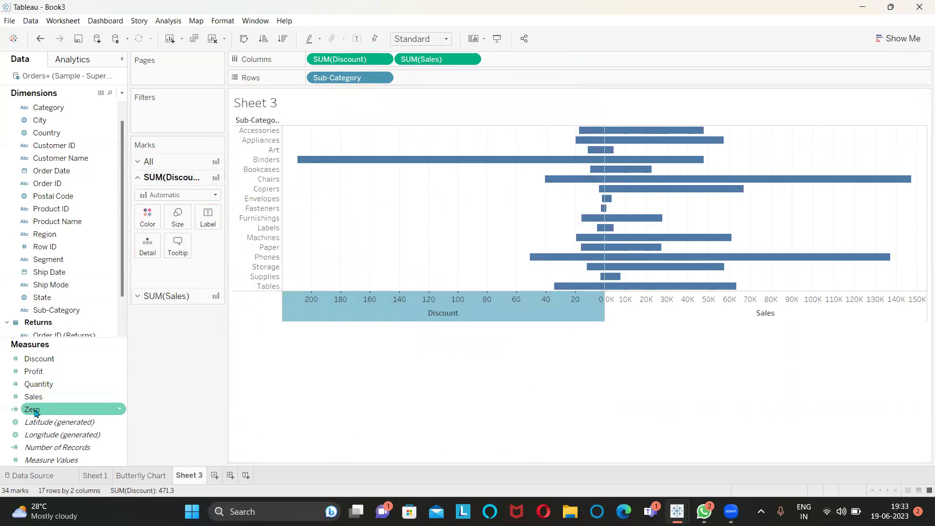
Step: Add two Zero measures after Discount and Sales and make each pair a dual axis
{"action": "left_click_drag", "start_coordinate": [35, 413], "coordinate": [390, 54]}
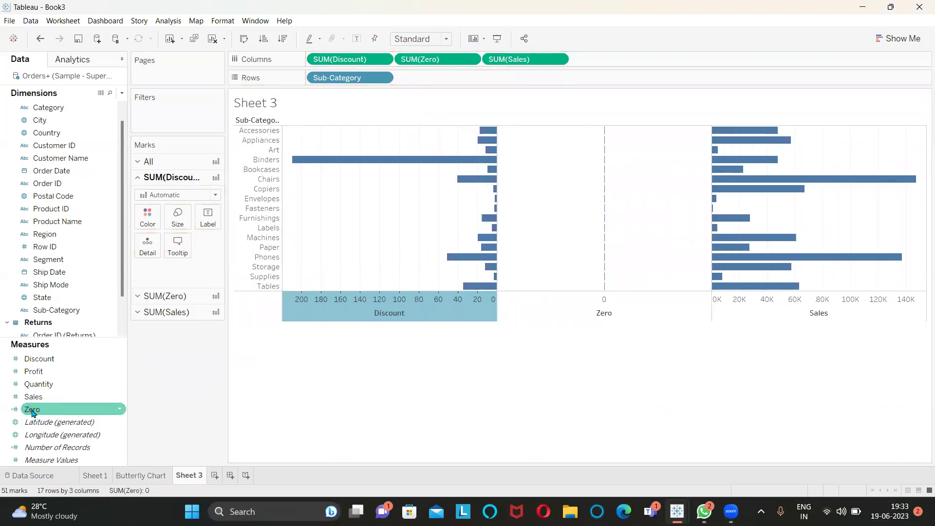
{"action": "left_click_drag", "start_coordinate": [33, 413], "coordinate": [582, 62]}
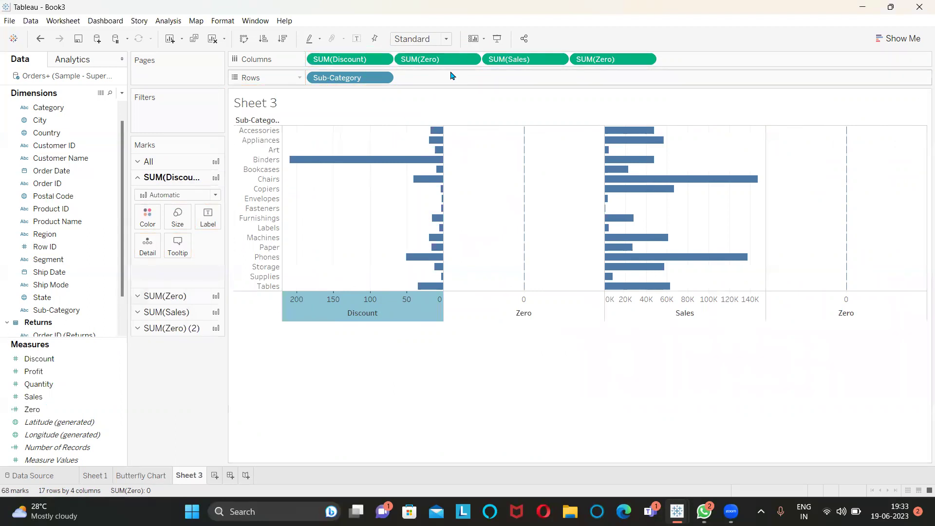
{"action": "left_click", "coordinate": [471, 60]}
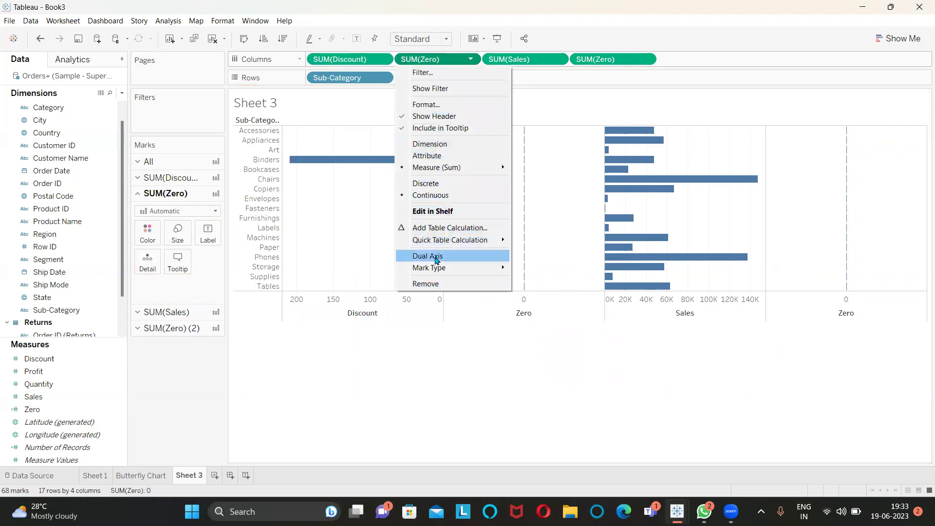
{"action": "left_click", "coordinate": [436, 258]}
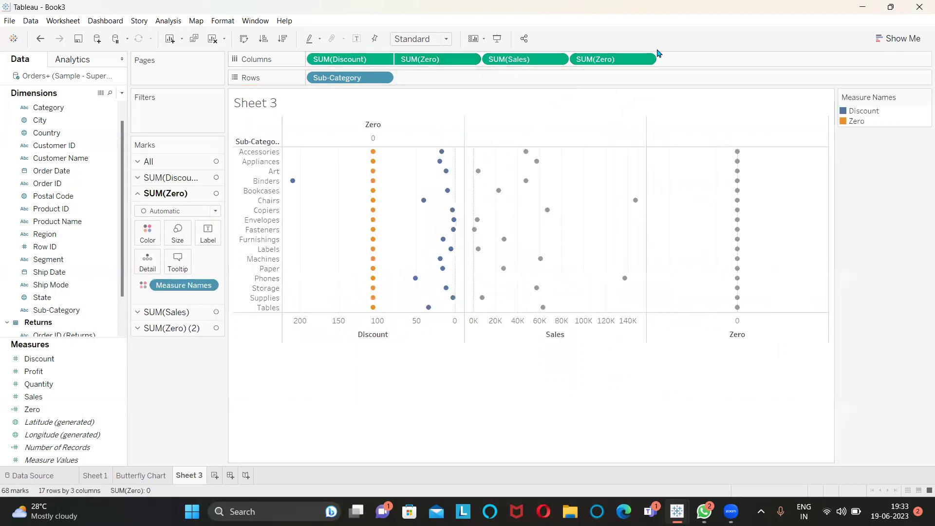
{"action": "left_click", "coordinate": [646, 60]}
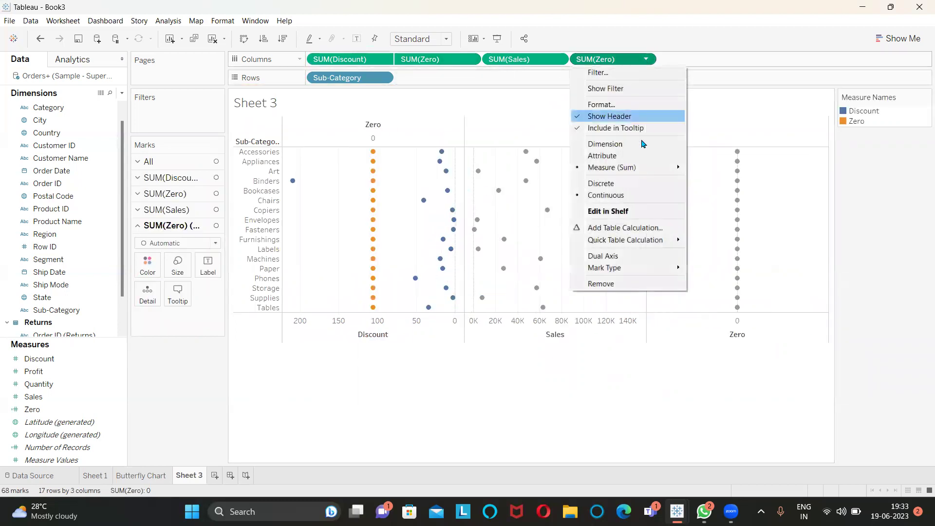
{"action": "left_click", "coordinate": [609, 259]}
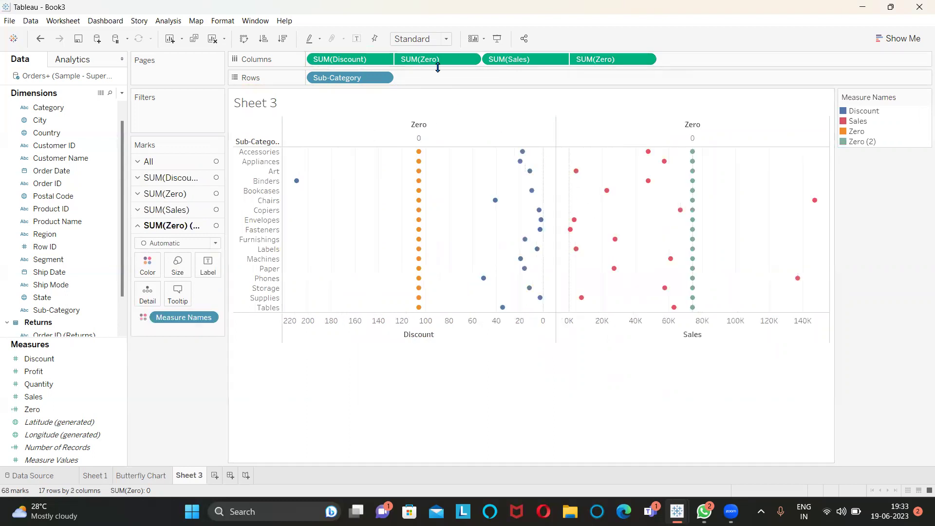
Step: Synchronize the left and right Zero axes with Discount and Sales, and edit the Discount axis
{"action": "right_click", "coordinate": [431, 135]}
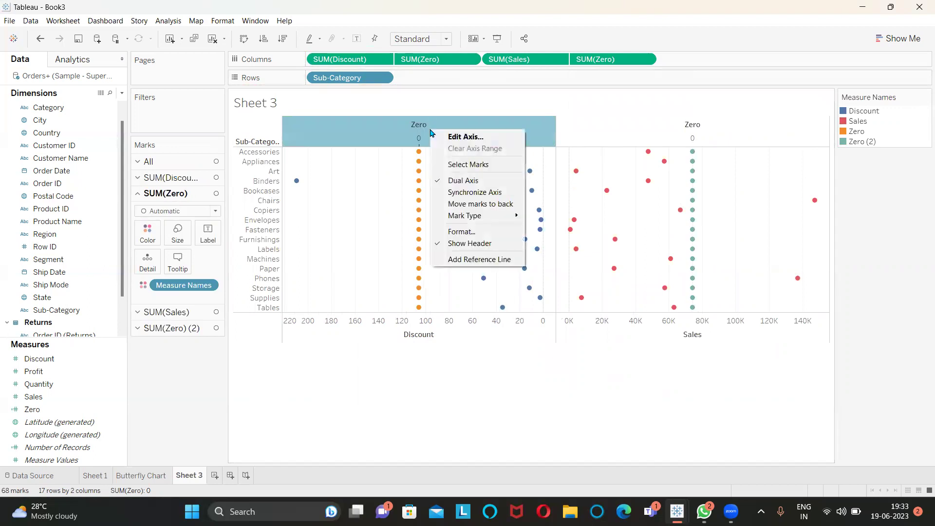
{"action": "left_click", "coordinate": [466, 195]}
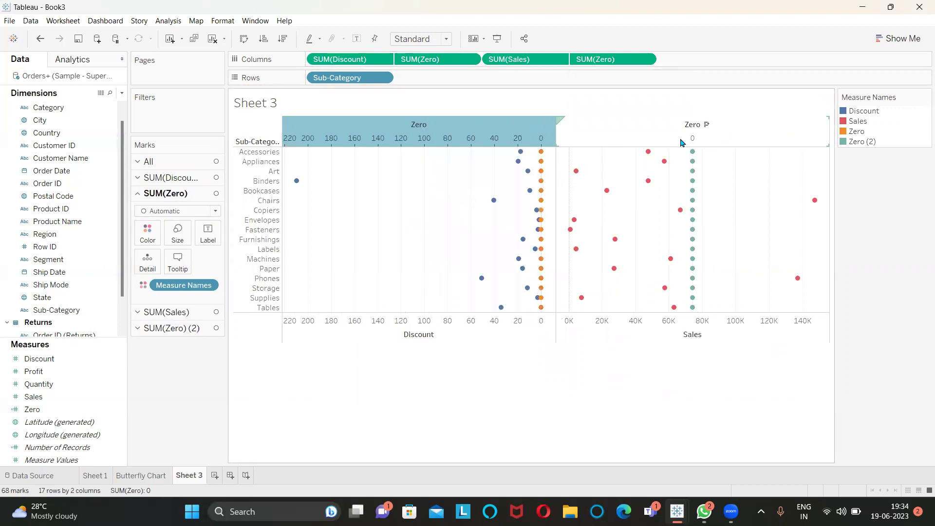
{"action": "right_click", "coordinate": [659, 138]}
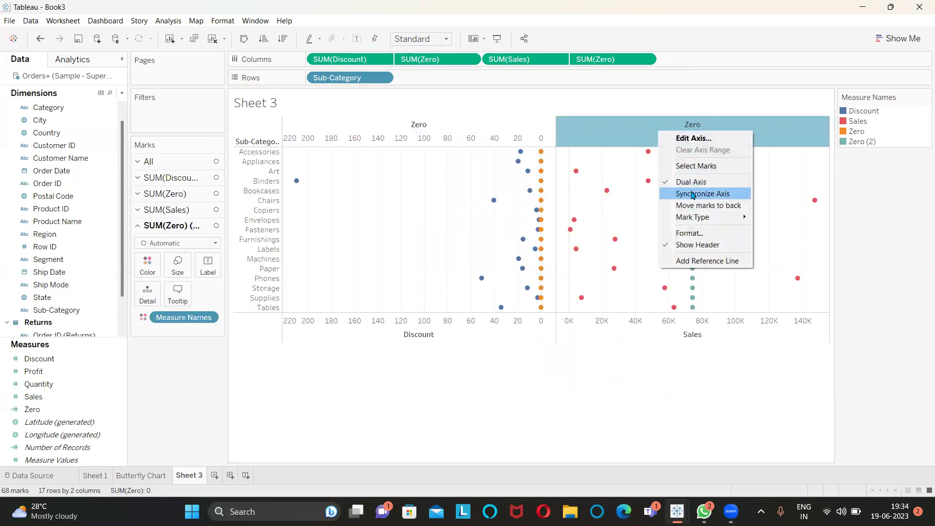
{"action": "left_click", "coordinate": [693, 194]}
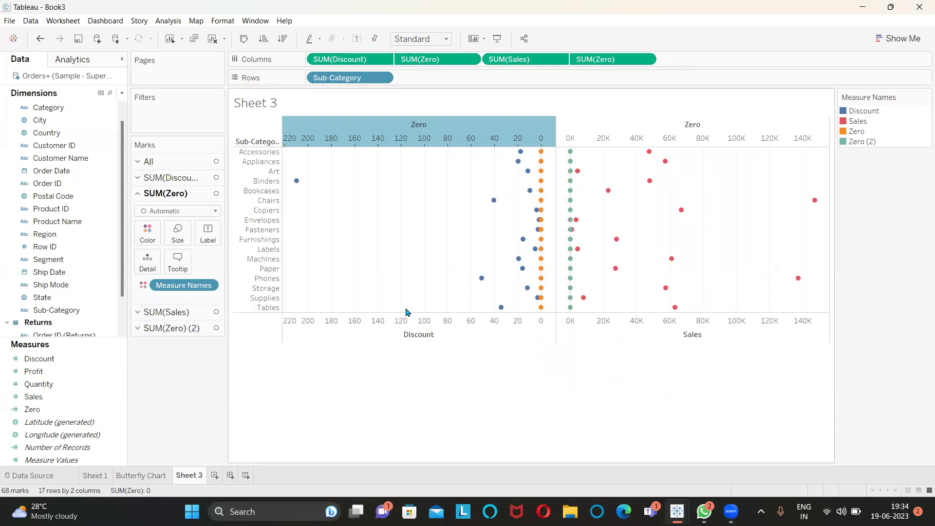
{"action": "right_click", "coordinate": [375, 323]}
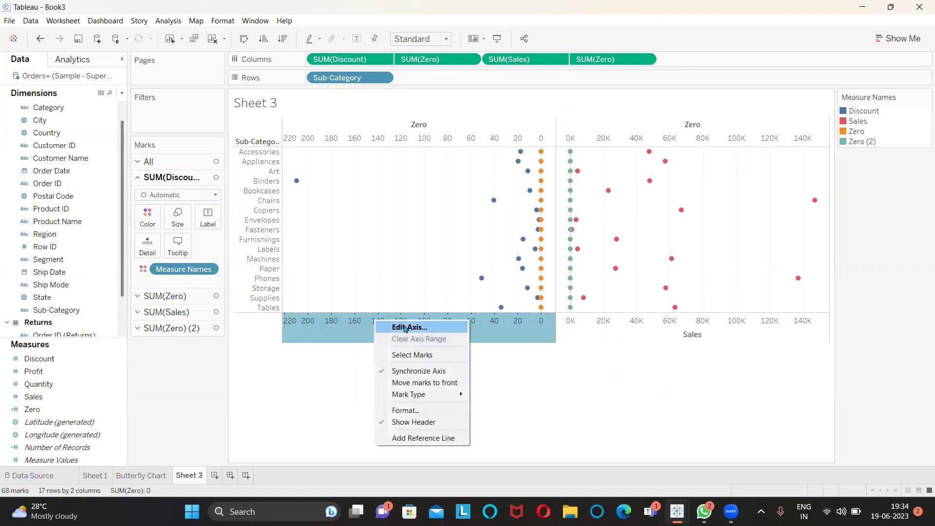
{"action": "left_click", "coordinate": [397, 326]}
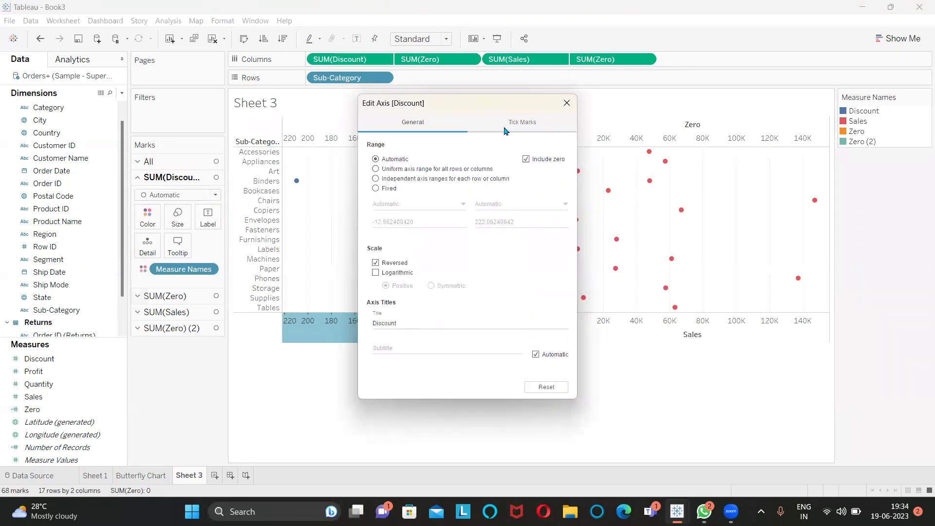
Step: Fix the Discount axis range to start at 0 with an automatic end
{"action": "left_click", "coordinate": [376, 188]}
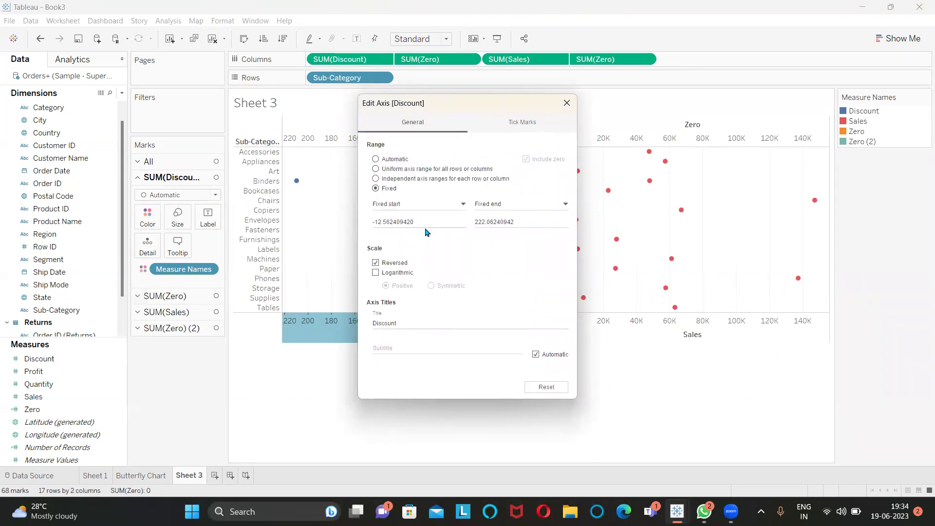
{"action": "triple_click", "coordinate": [428, 221]}
{"action": "type", "text": "0"}
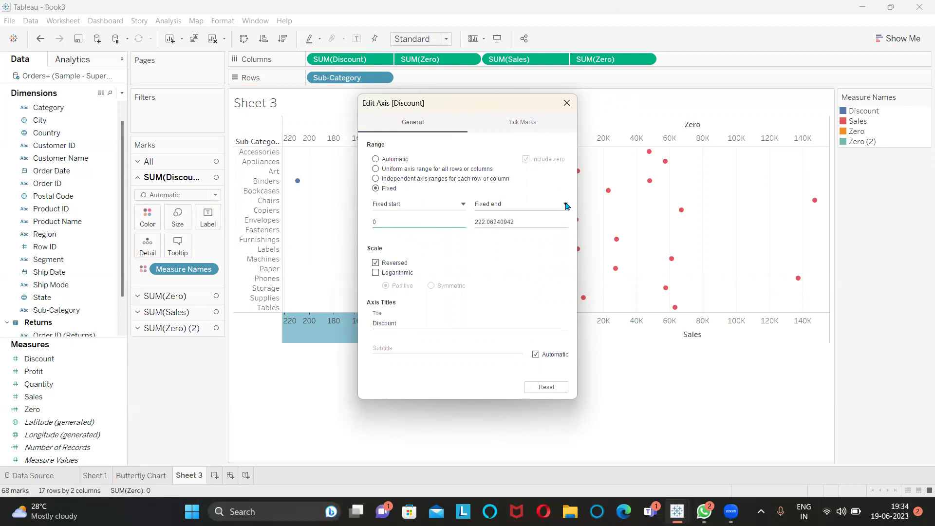
{"action": "left_click", "coordinate": [566, 204]}
{"action": "left_click", "coordinate": [531, 221]}
{"action": "left_click", "coordinate": [567, 102]}
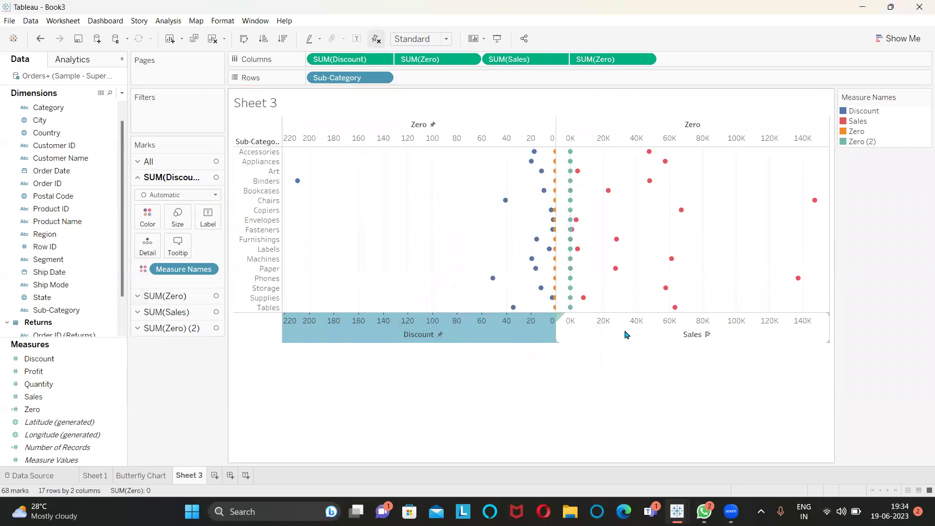
Step: Give the Sales axis a fixed start of 0 with an automatic end
{"action": "right_click", "coordinate": [654, 323]}
{"action": "left_click", "coordinate": [669, 326]}
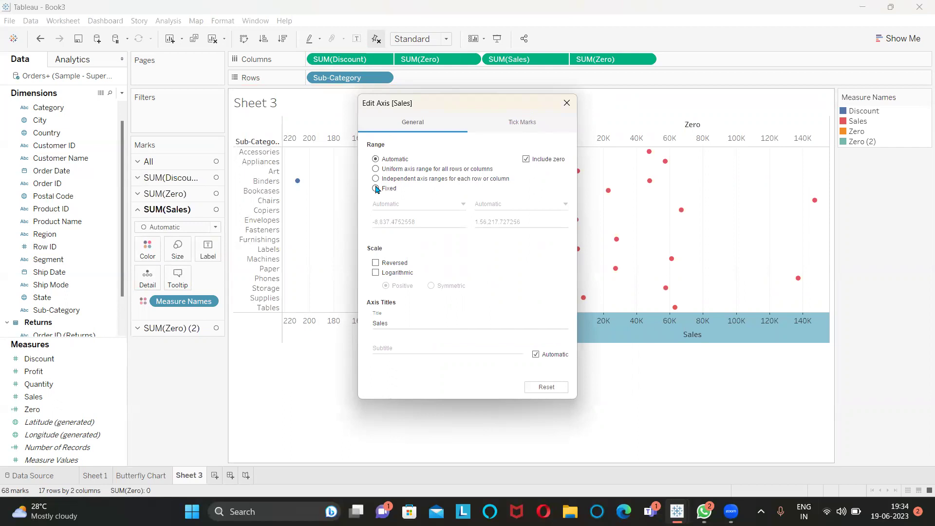
{"action": "left_click", "coordinate": [376, 189]}
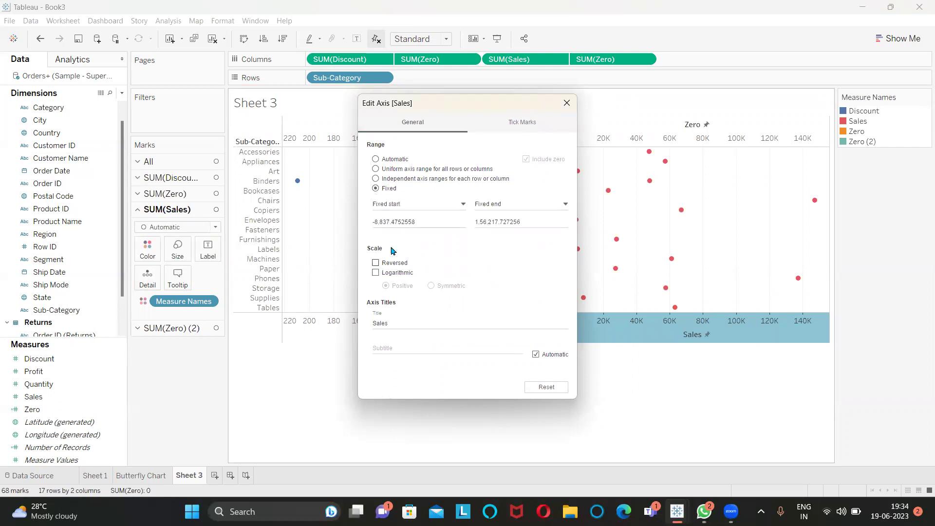
{"action": "double_click", "coordinate": [423, 223]}
{"action": "type", "text": "0"}
{"action": "left_click", "coordinate": [565, 204]}
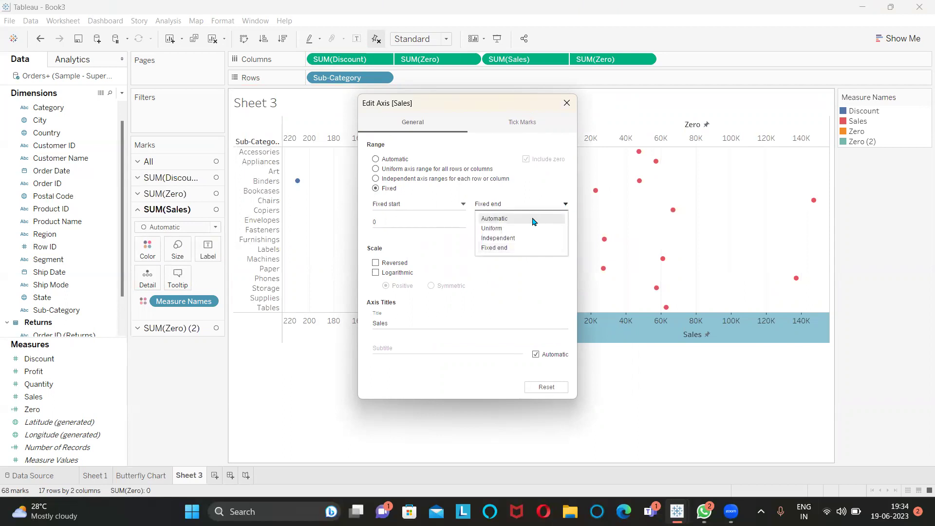
{"action": "left_click", "coordinate": [533, 219]}
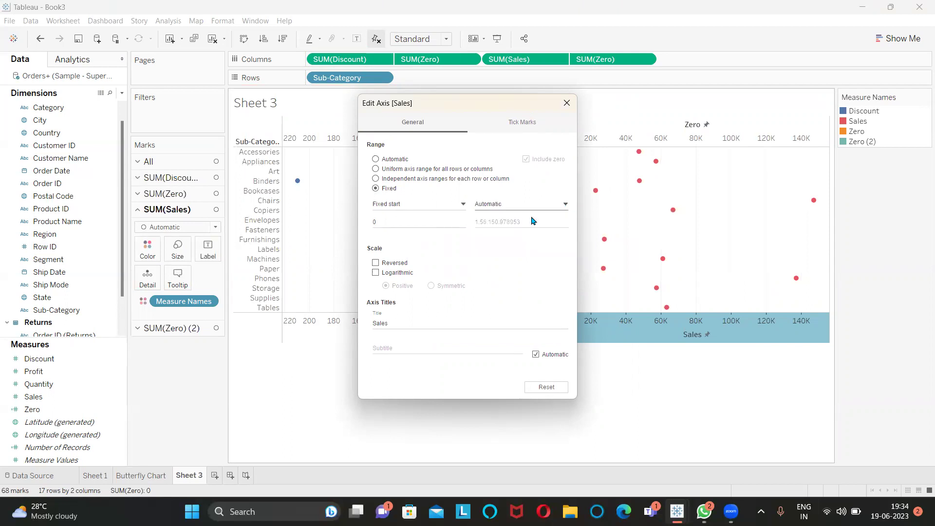
{"action": "left_click", "coordinate": [567, 102]}
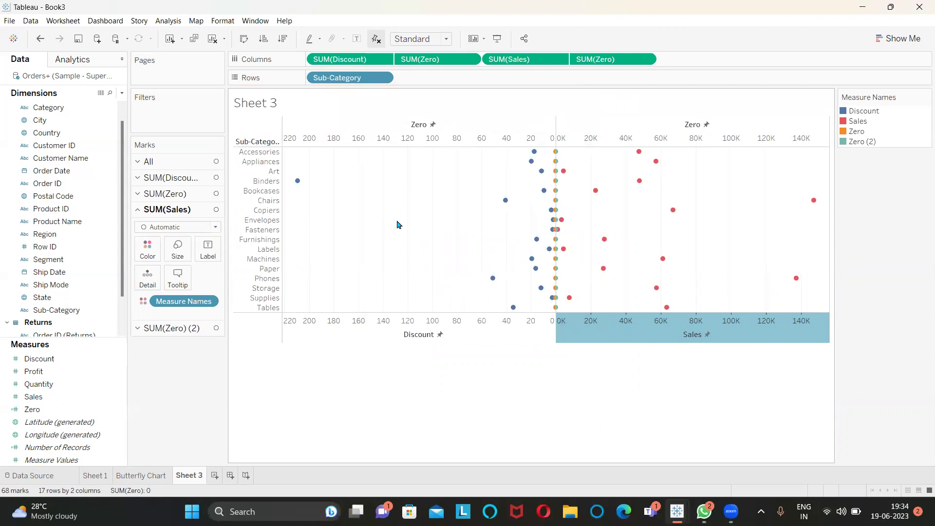
Step: Set the Size of both SUM(Zero) mark sets to the minimum
{"action": "left_click", "coordinate": [164, 195]}
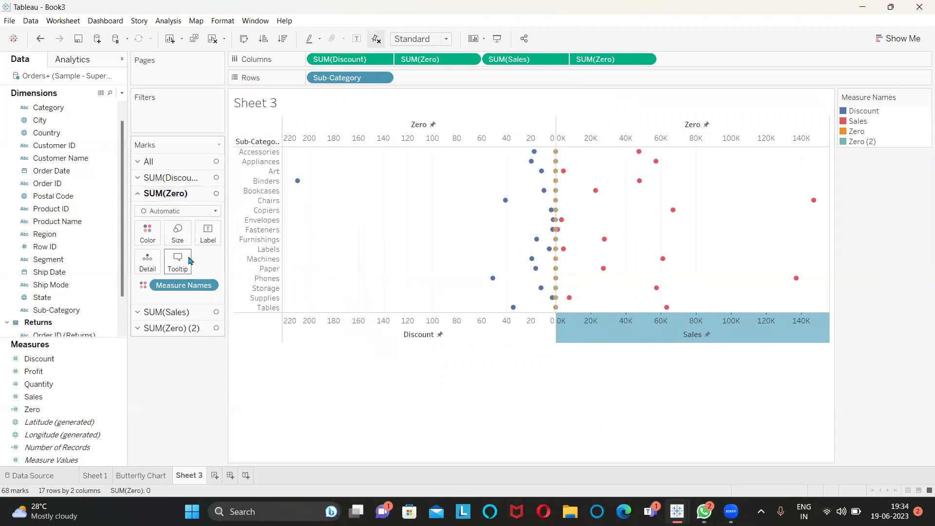
{"action": "left_click", "coordinate": [178, 232]}
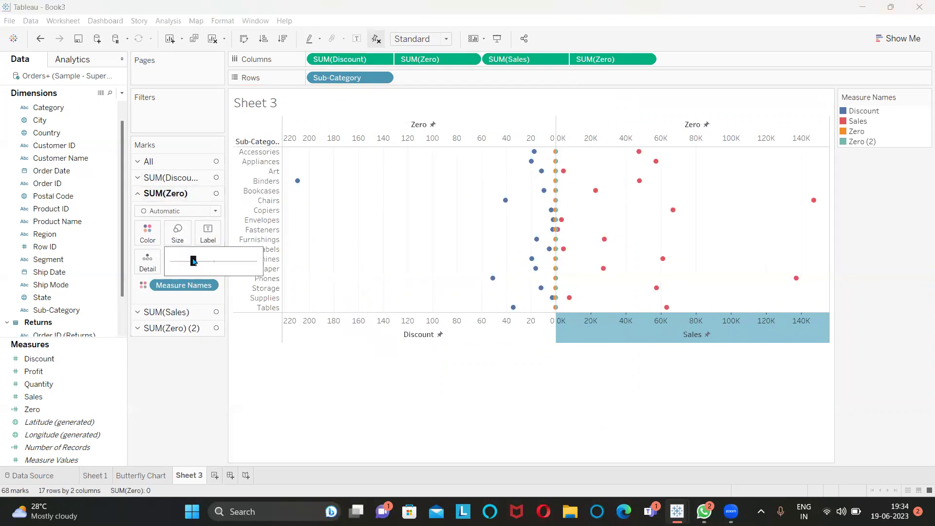
{"action": "left_click_drag", "start_coordinate": [194, 262], "coordinate": [165, 261]}
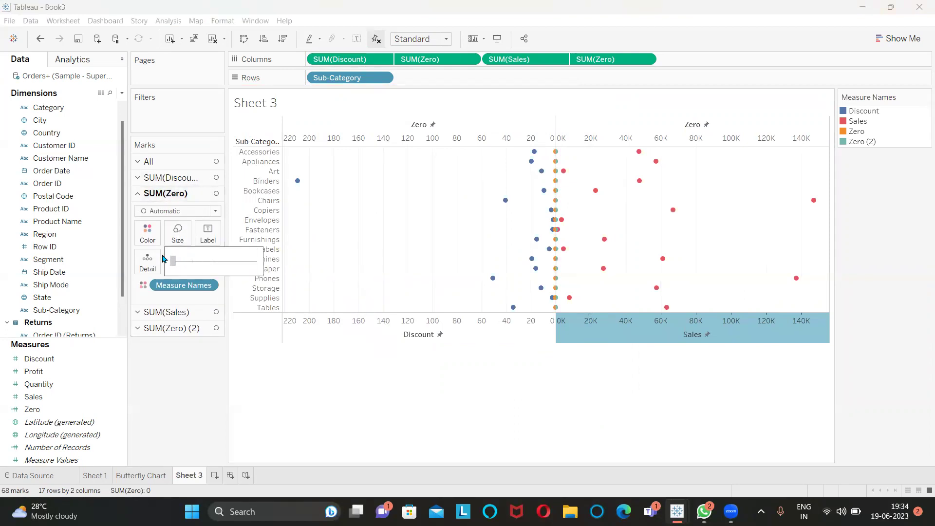
{"action": "left_click", "coordinate": [166, 328]}
{"action": "left_click", "coordinate": [178, 267]}
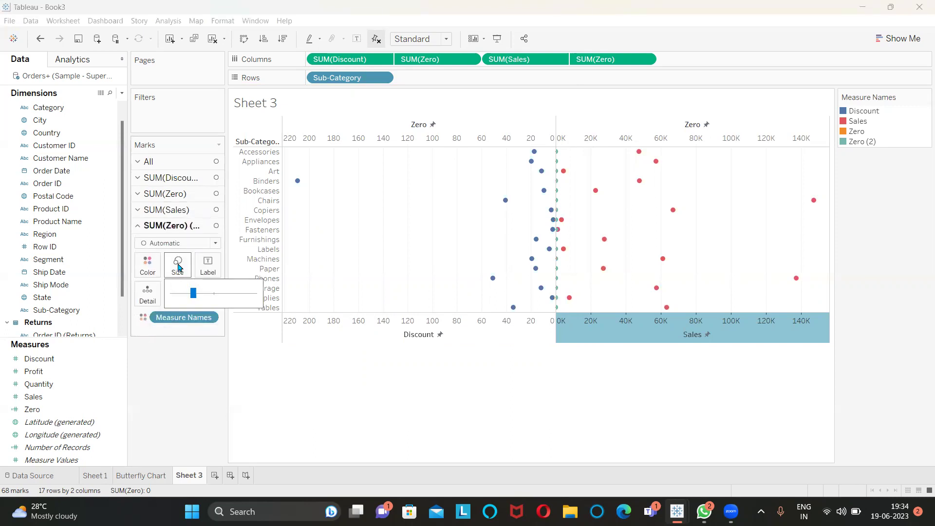
{"action": "left_click_drag", "start_coordinate": [193, 293], "coordinate": [173, 293]}
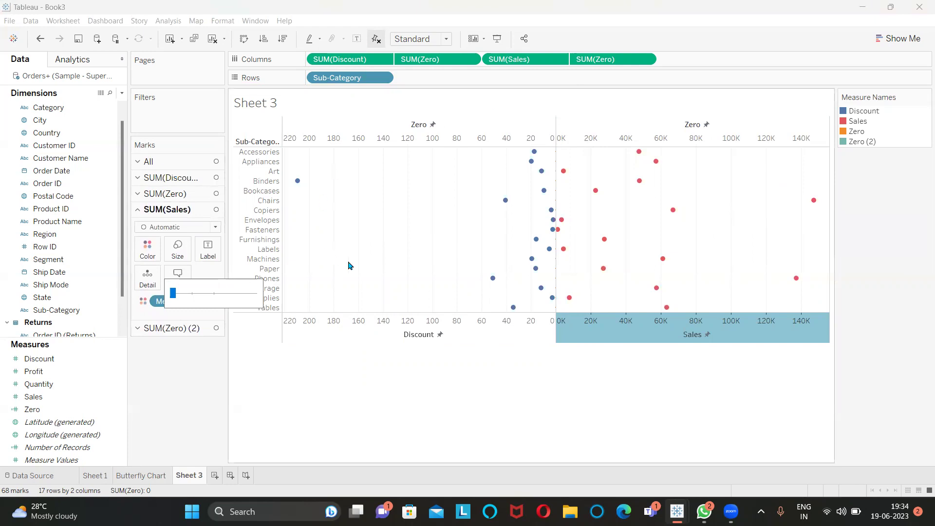
Step: Set the chart fit to Entire View
{"action": "left_click", "coordinate": [446, 39]}
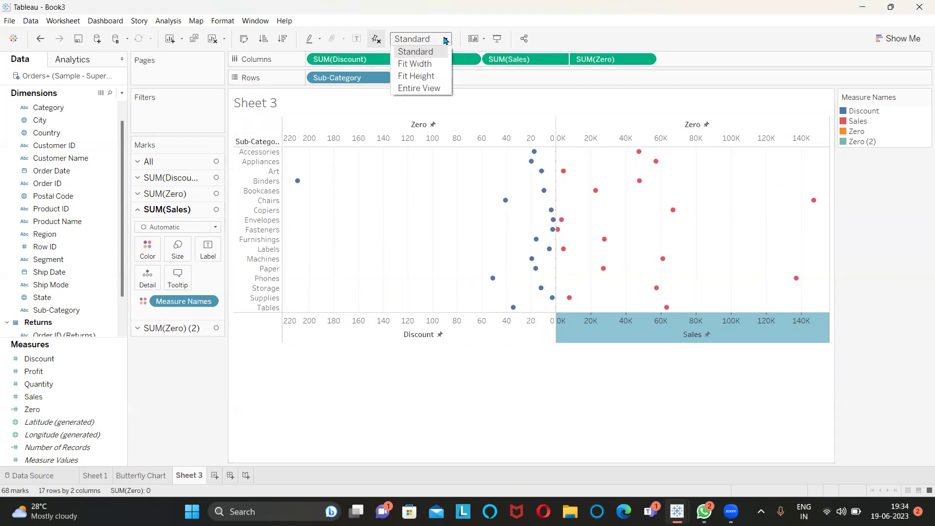
{"action": "key", "text": "Escape"}
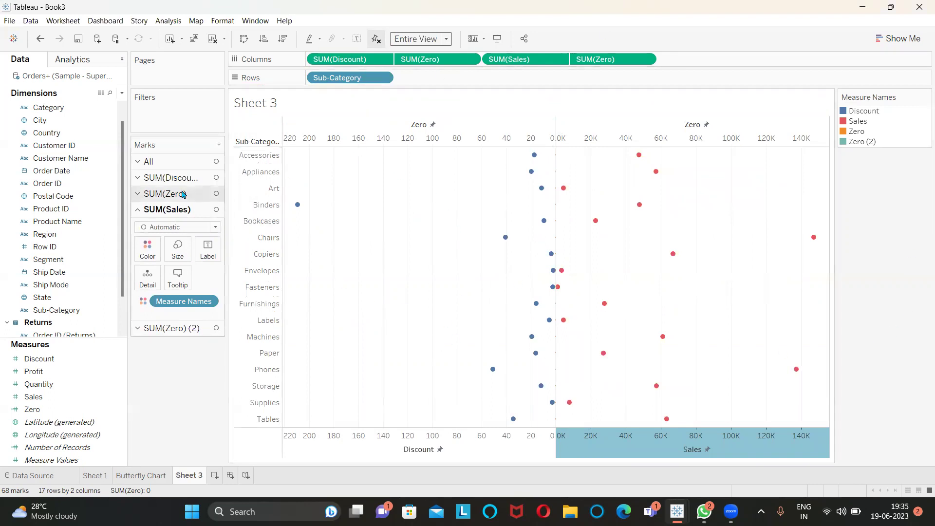
Step: Change the Discount and Sales mark types from Automatic to Bar
{"action": "left_click", "coordinate": [172, 179]}
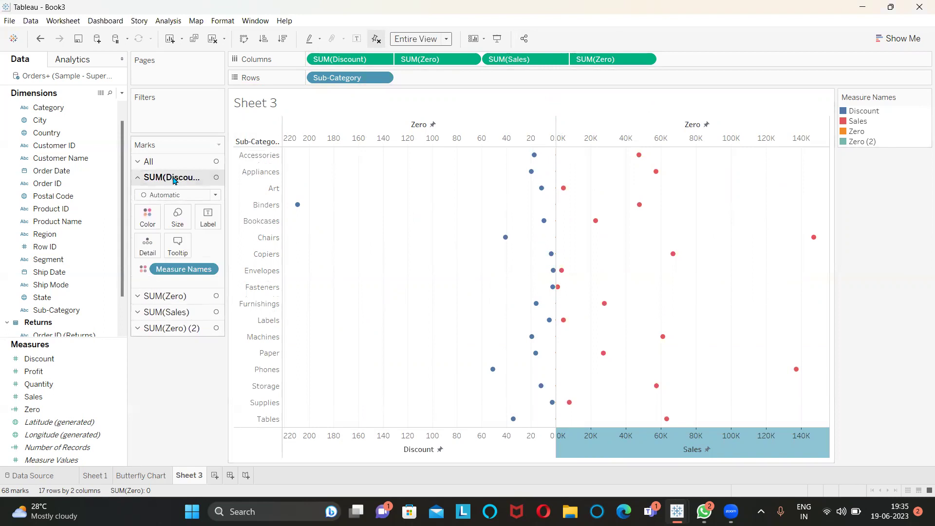
{"action": "left_click", "coordinate": [215, 195]}
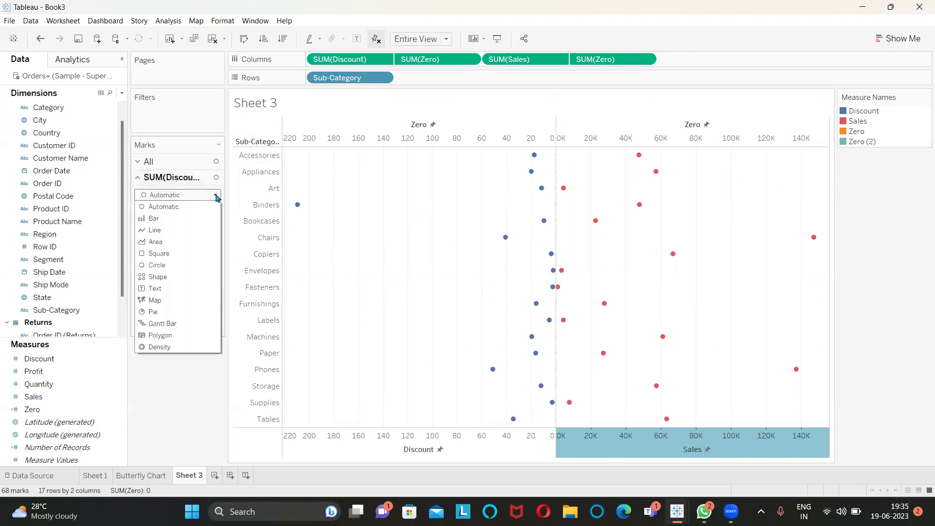
{"action": "left_click", "coordinate": [171, 219]}
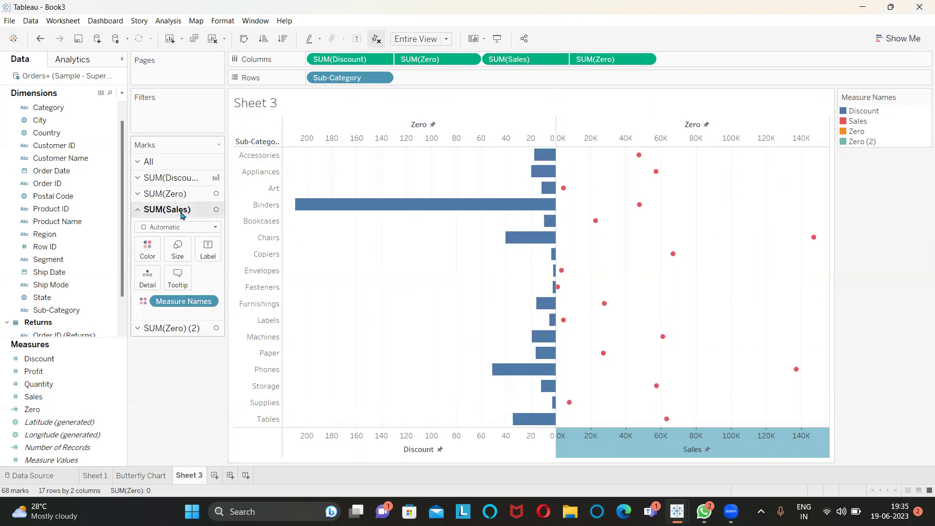
{"action": "left_click", "coordinate": [216, 228]}
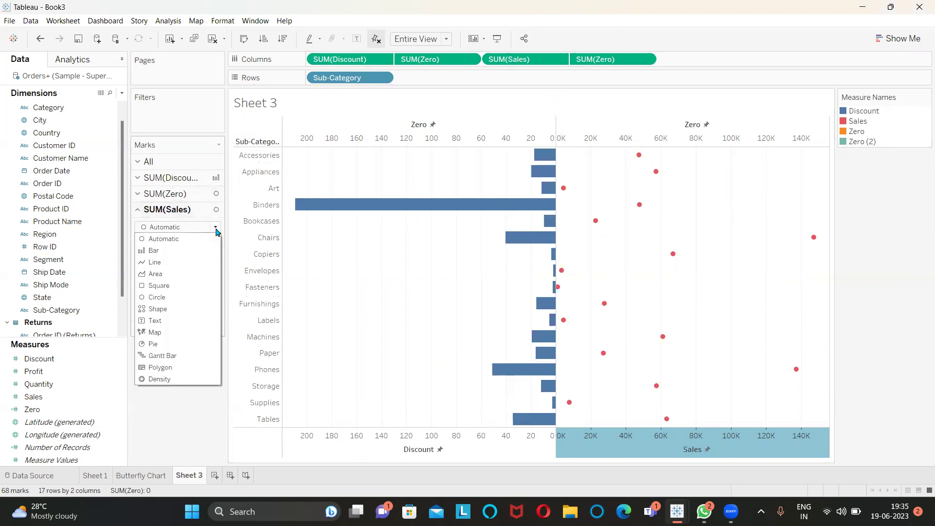
{"action": "left_click", "coordinate": [183, 251]}
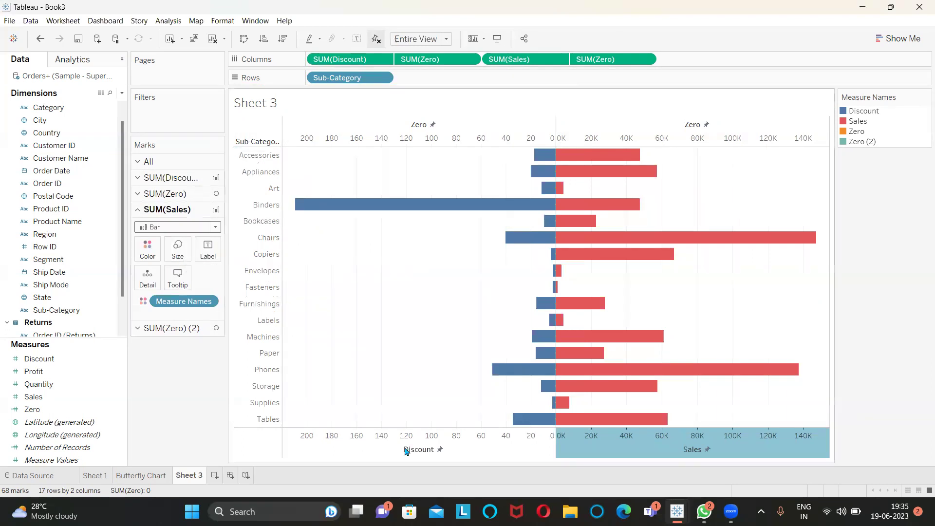
{"action": "right_click", "coordinate": [383, 441]}
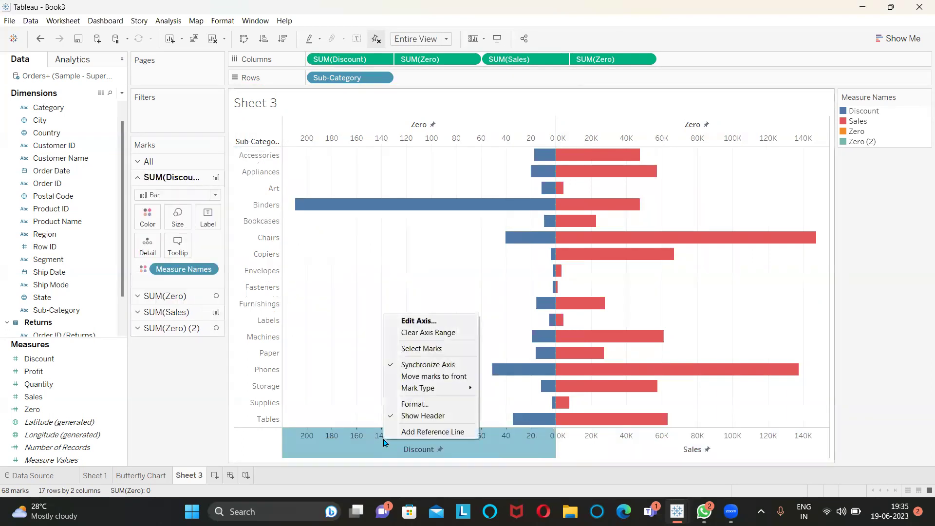
Step: Set the Discount axis major tick marks to None
{"action": "left_click", "coordinate": [422, 322]}
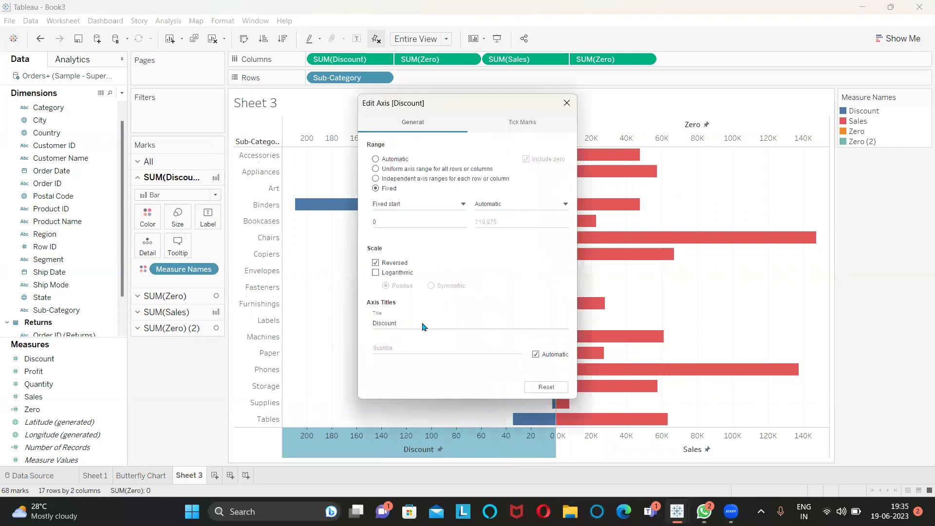
{"action": "left_click", "coordinate": [526, 126]}
{"action": "left_click", "coordinate": [376, 179]}
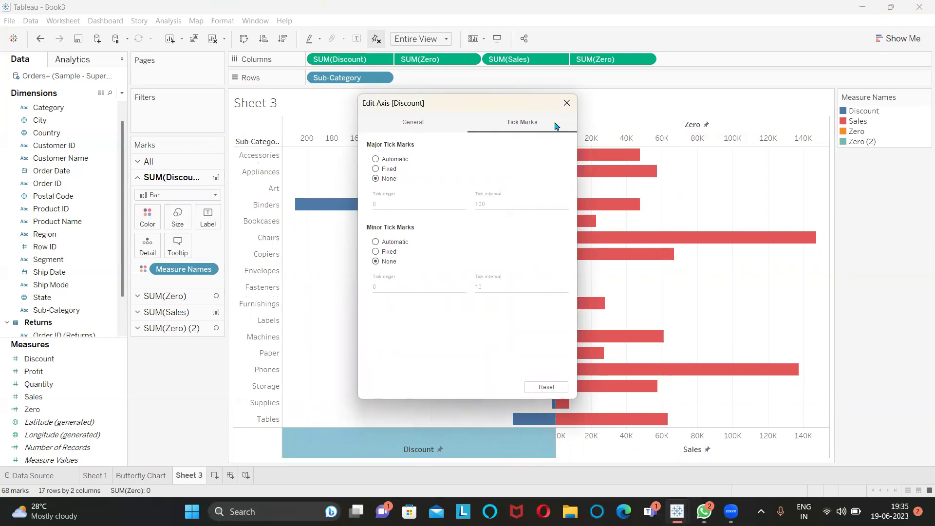
{"action": "left_click", "coordinate": [567, 103]}
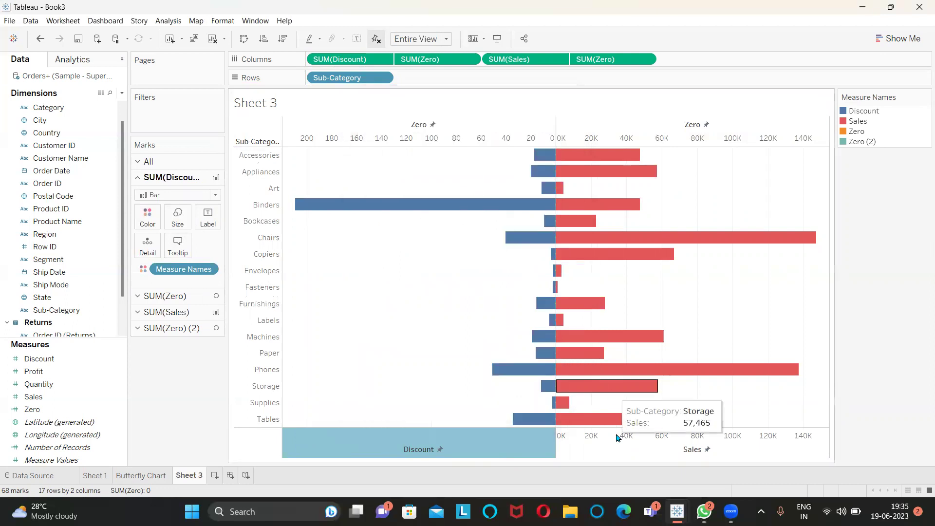
Step: Set the Sales axis major tick marks to None
{"action": "right_click", "coordinate": [666, 437]}
{"action": "left_click", "coordinate": [703, 319]}
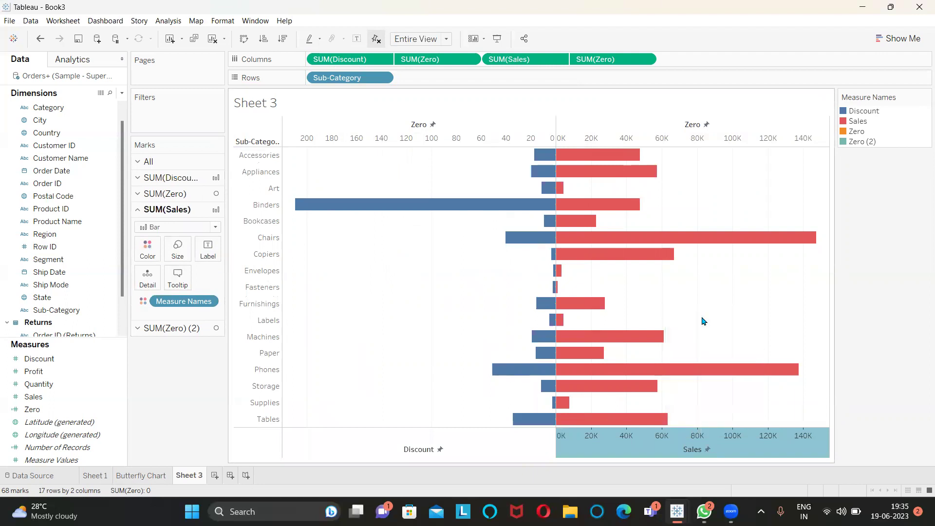
{"action": "left_click", "coordinate": [522, 124]}
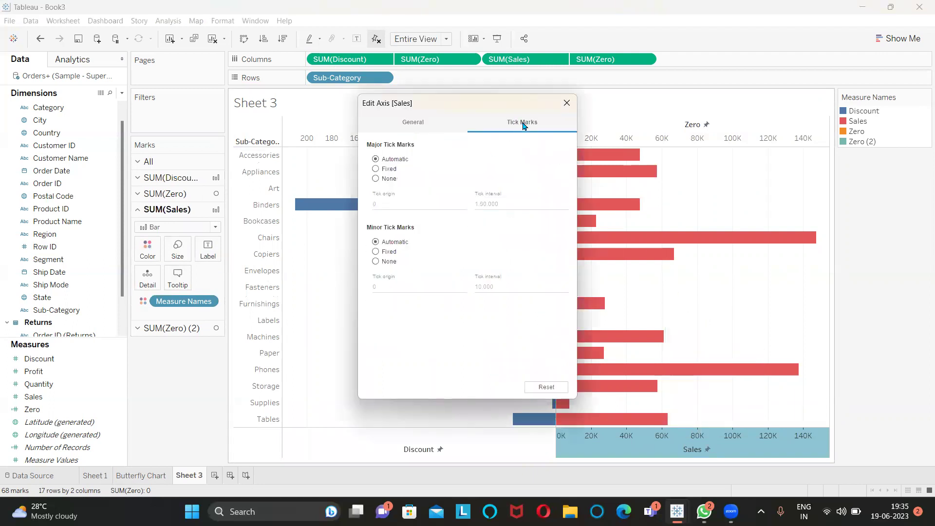
{"action": "left_click", "coordinate": [376, 179]}
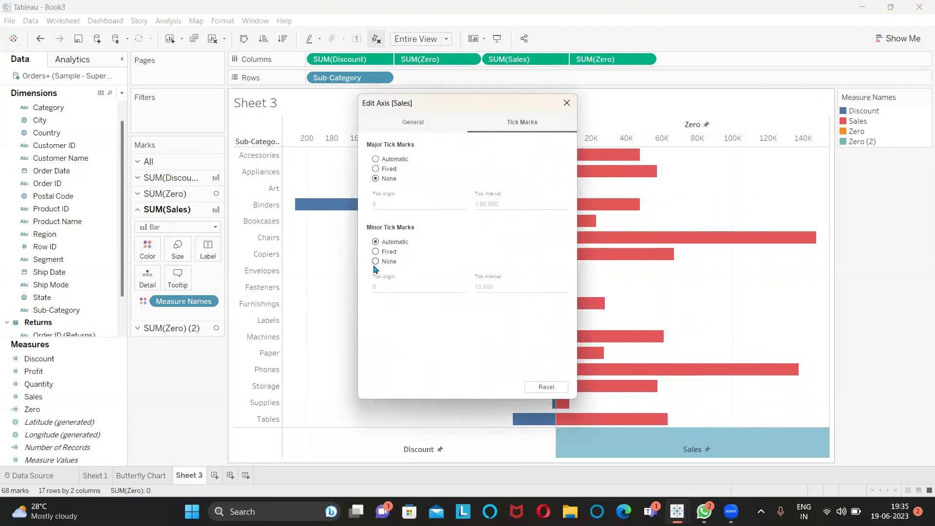
{"action": "left_click", "coordinate": [566, 103]}
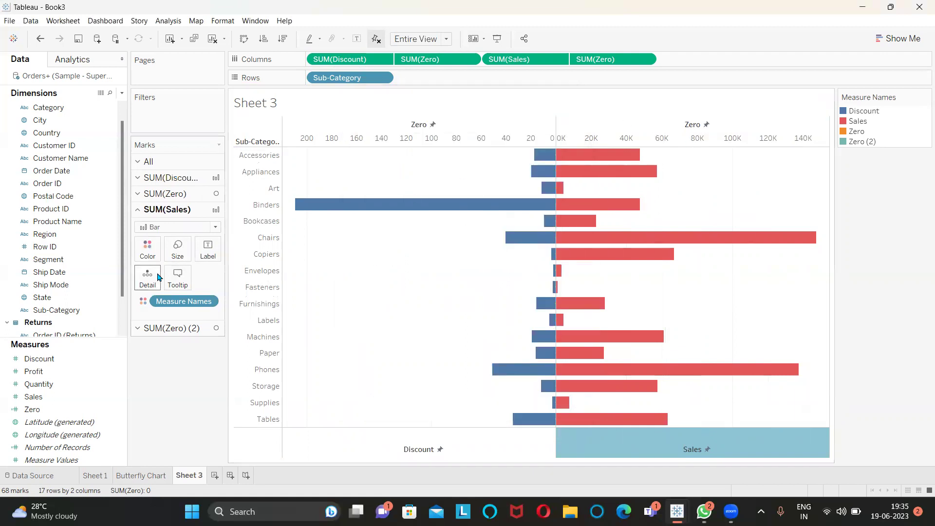
Step: Add Discount as a label on the Discount bars and Sales as a label on the Sales bars
{"action": "left_click", "coordinate": [184, 179]}
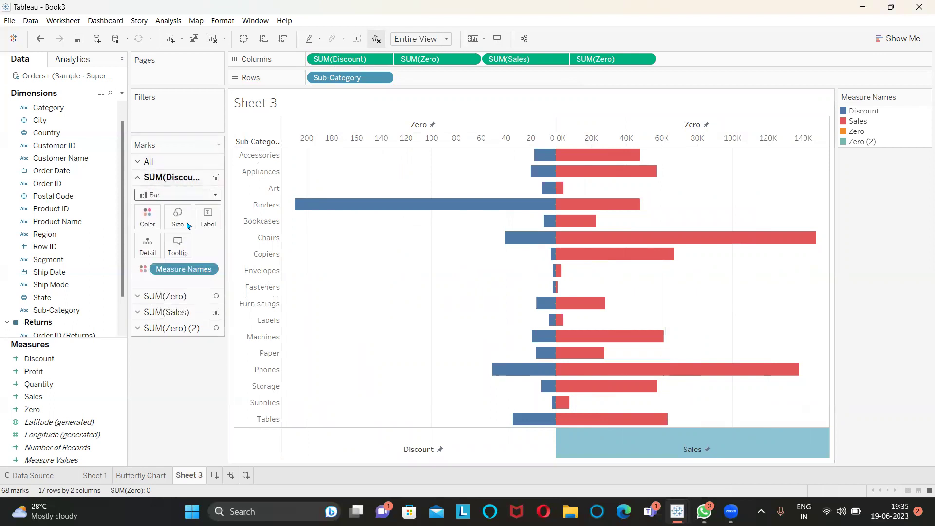
{"action": "left_click_drag", "start_coordinate": [39, 358], "coordinate": [199, 212]}
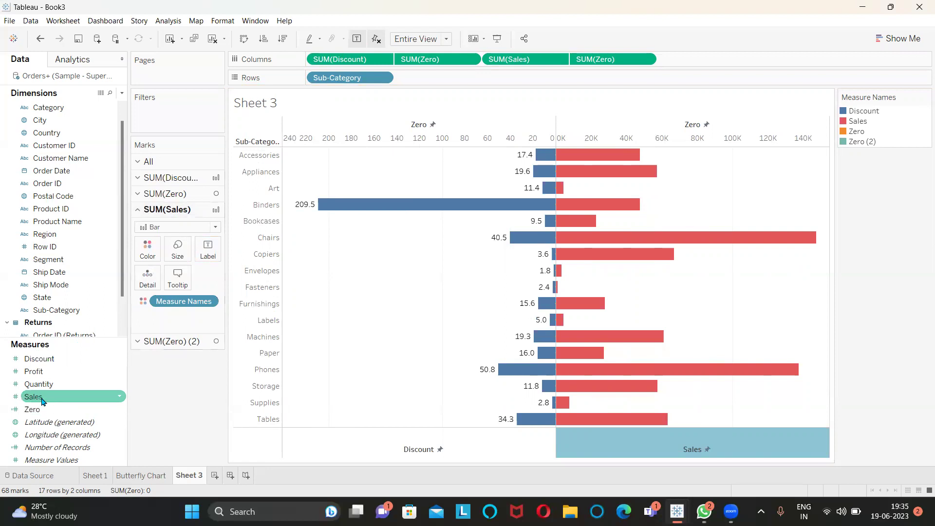
{"action": "left_click_drag", "start_coordinate": [41, 401], "coordinate": [203, 243]}
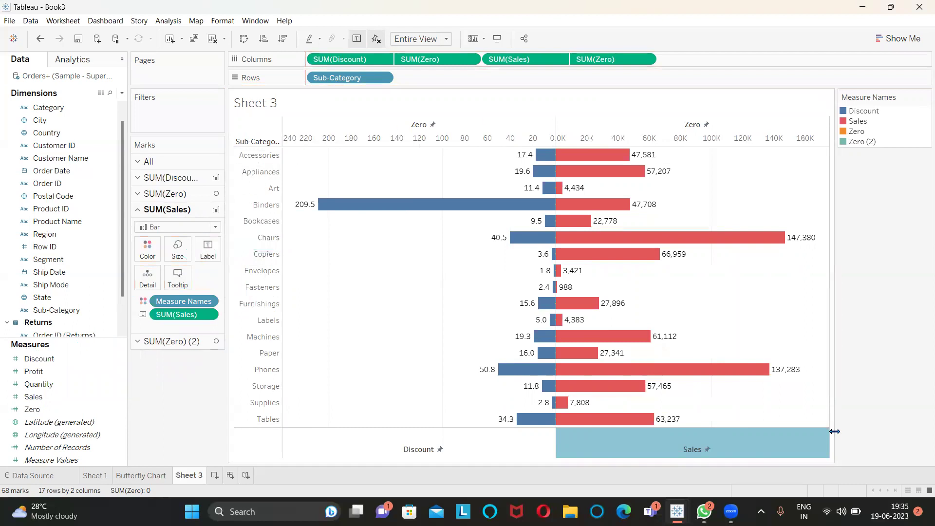